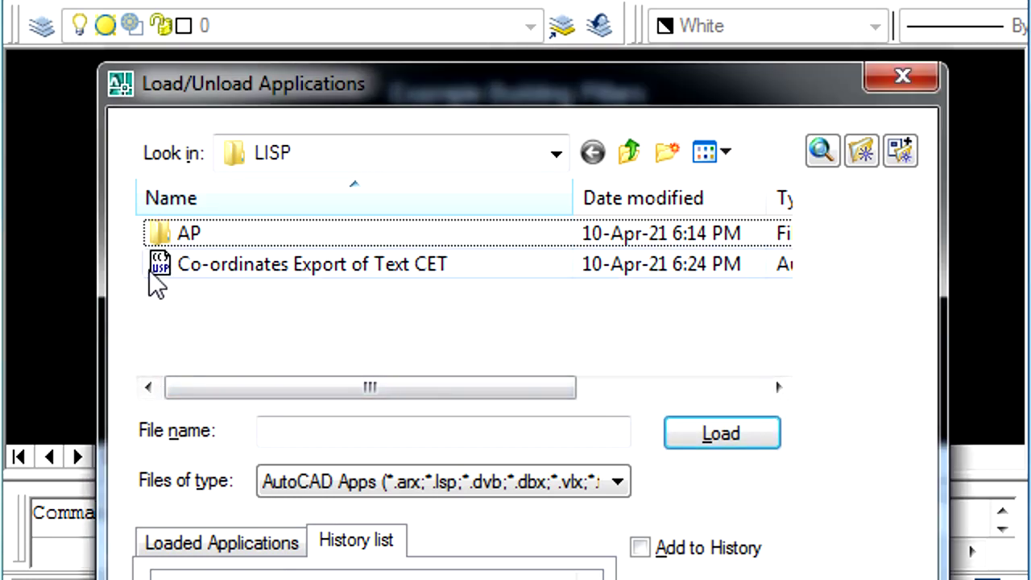
Load the Co-ordinates Export of Text (CET) LISP routine, then pan across the pillar grid
left_click(307, 266)
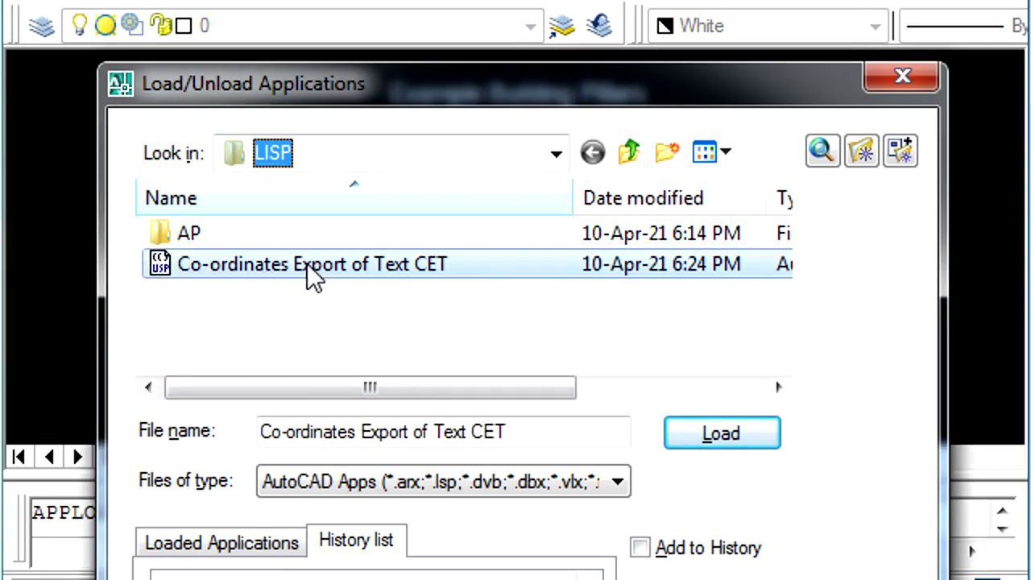
left_click(723, 428)
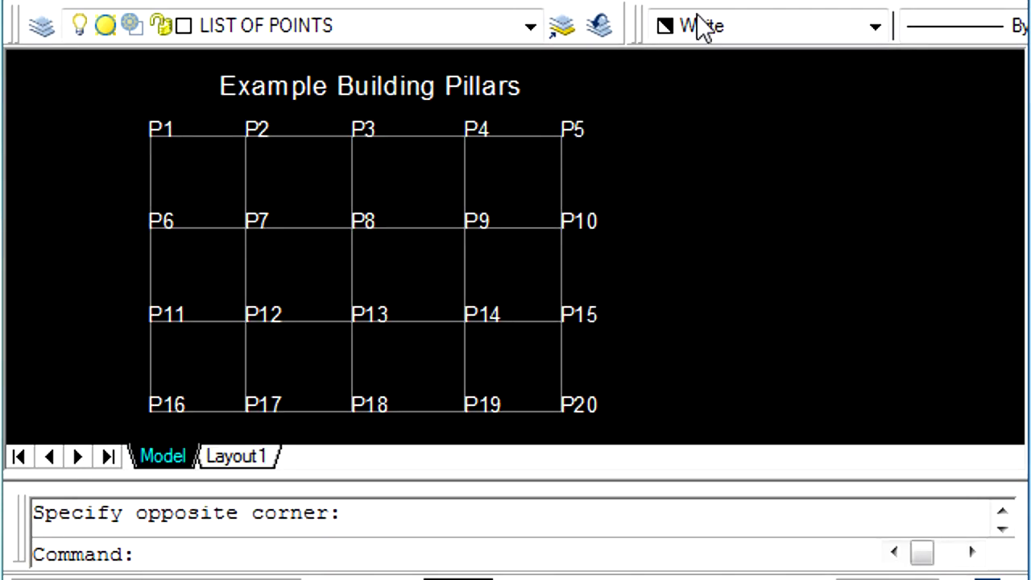
scroll(337, 111, "up", 3)
middle_click_drag(393, 225, 459, 326)
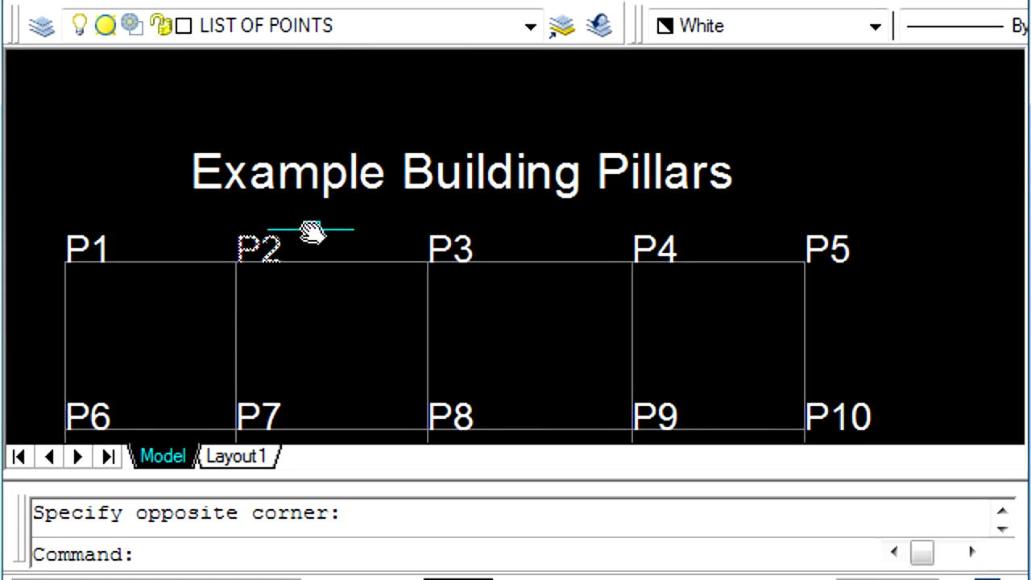
mouse_move(571, 340)
middle_mouse_down()
mouse_move(587, 163)
mouse_move(509, 271)
mouse_move(481, 283)
mouse_move(486, 150)
mouse_move(491, 295)
middle_mouse_up()
scroll(491, 260, "up", 2)
scroll(500, 256, "down", 3)
scroll(505, 251, "down", 3)
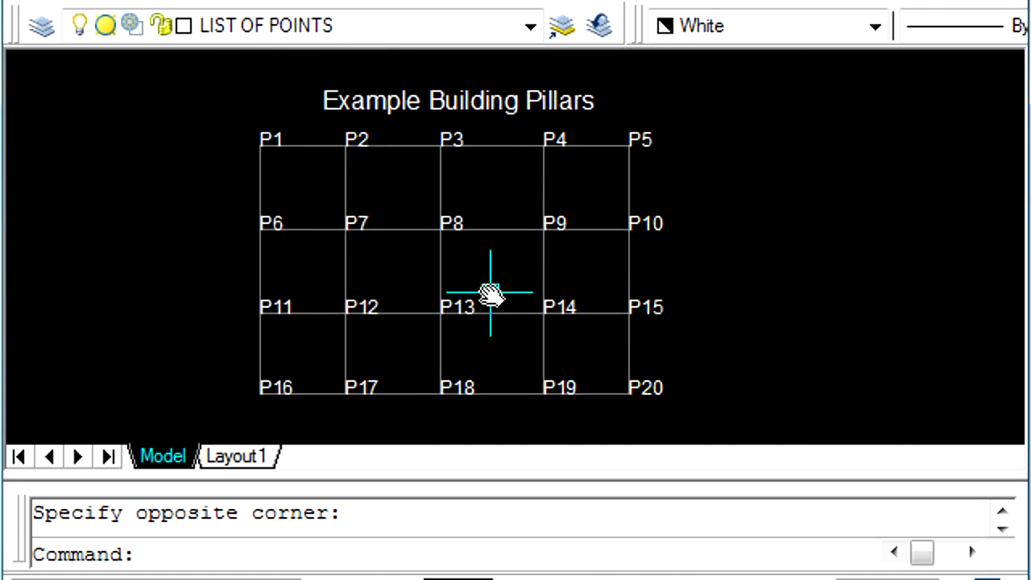
Zoom with a window to fit the whole P1–P20 pillar grid
type("z")
key("Return")
mouse_move(288, 143)
middle_mouse_down()
mouse_move(329, 212)
mouse_move(246, 161)
middle_mouse_up()
left_click(120, 92)
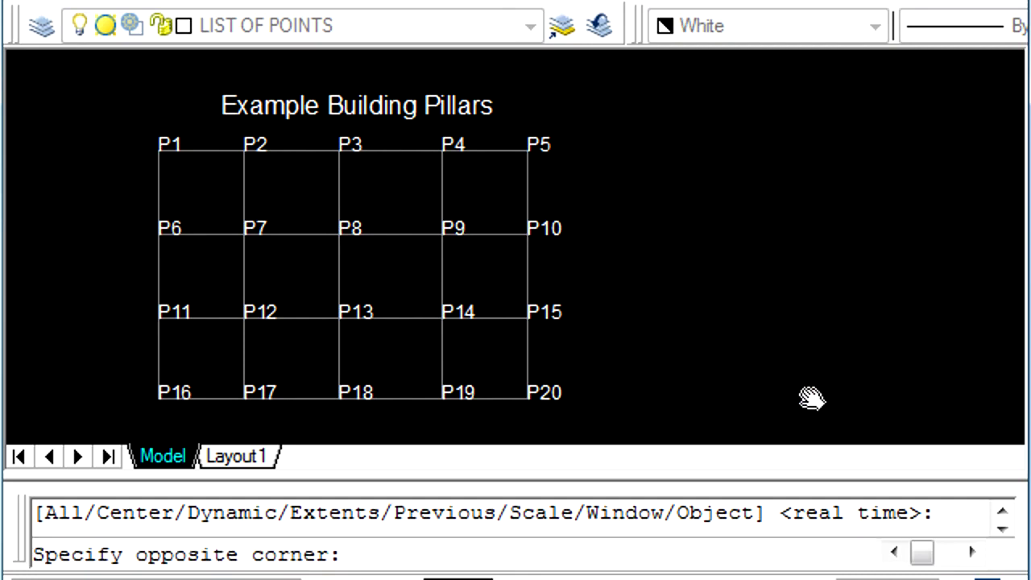
left_click(846, 424)
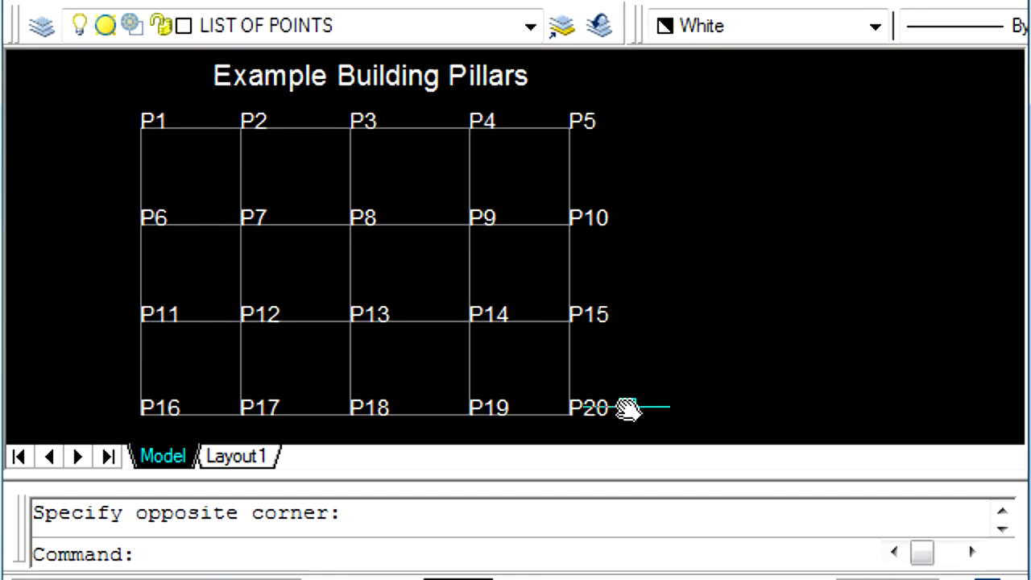
Run CET with option A (CAD table) and window-select pillar labels P1–P20
type("CET")
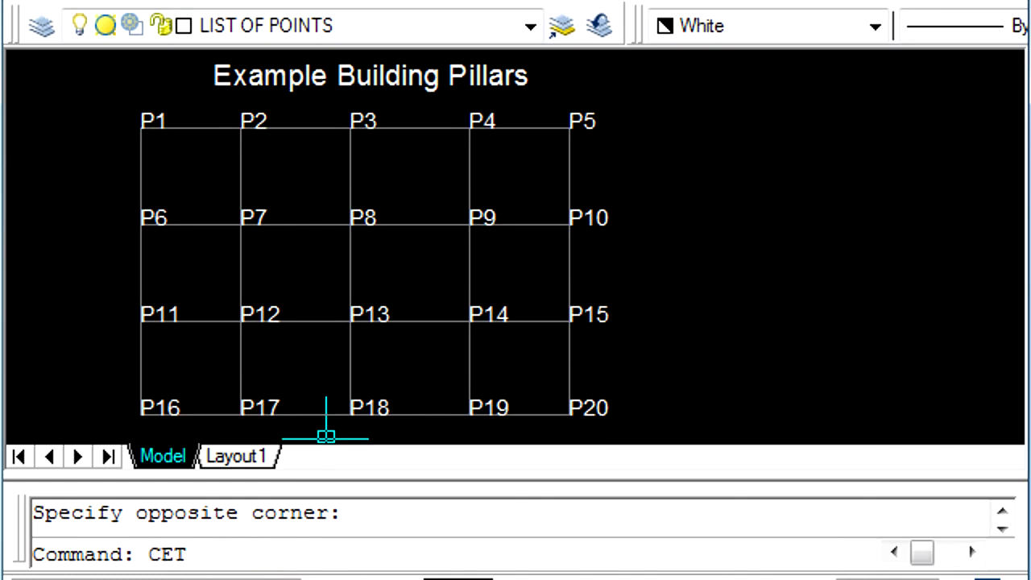
key("Return")
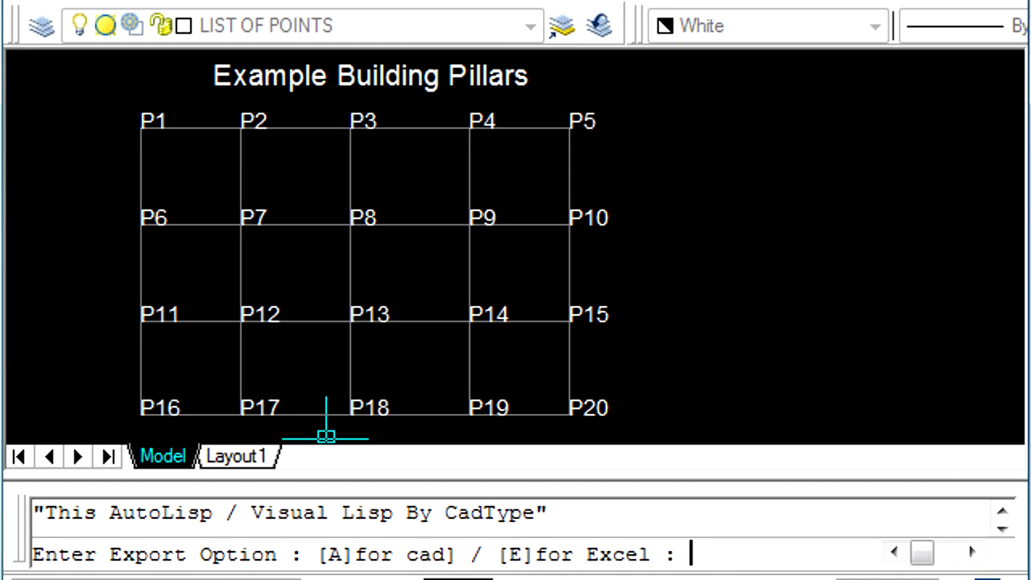
type("A")
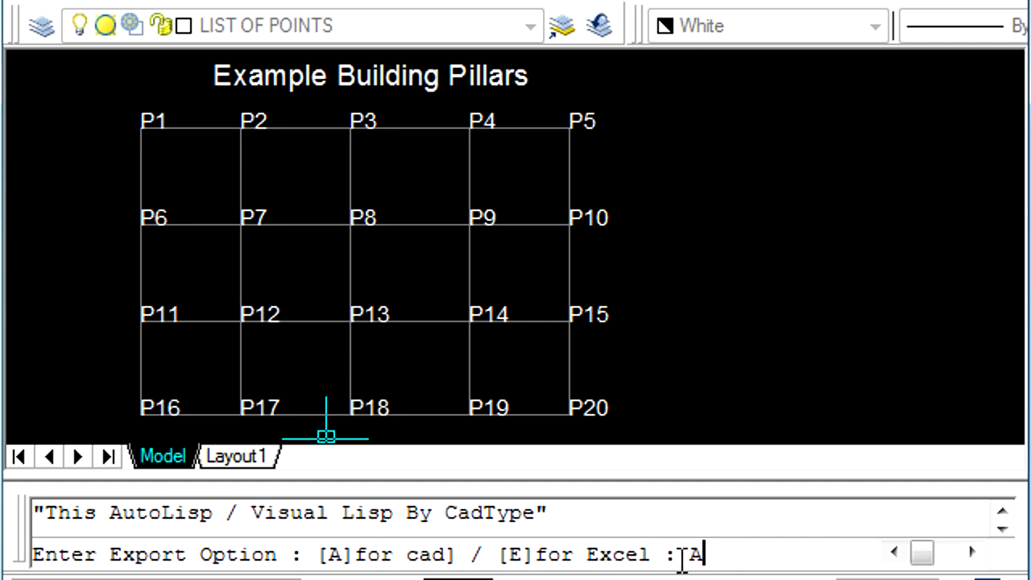
key("Return")
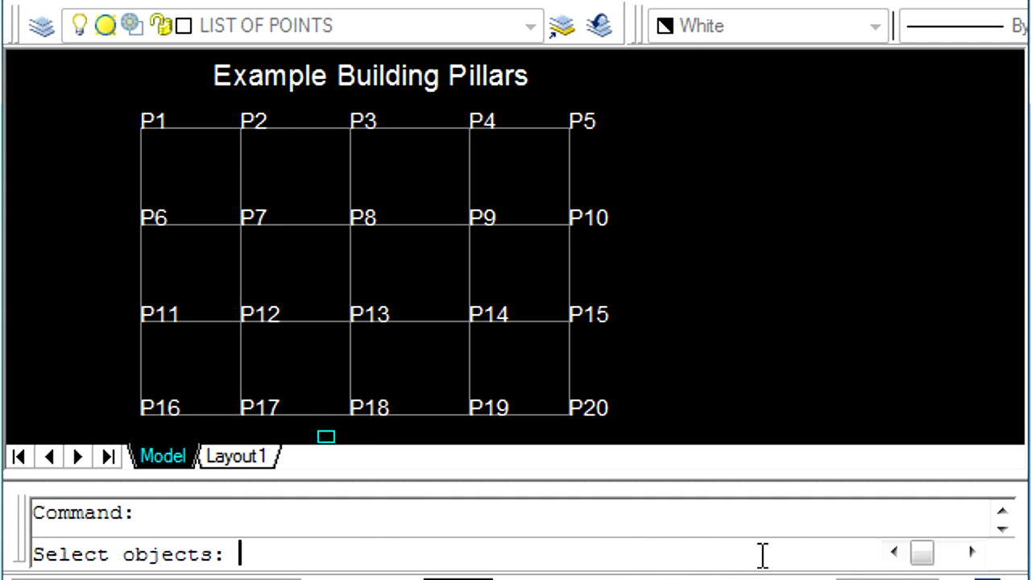
left_click(96, 87)
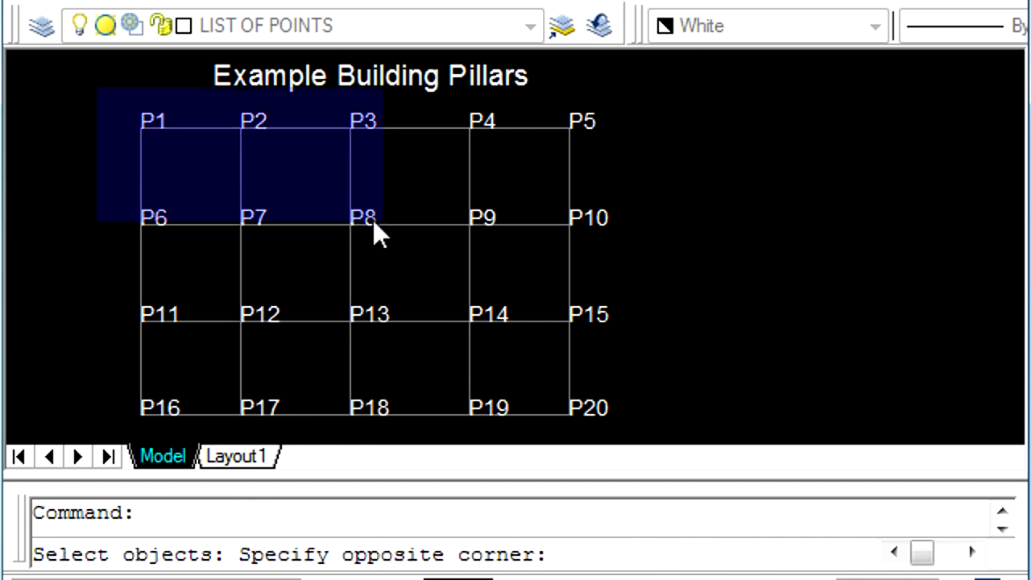
left_click(652, 433)
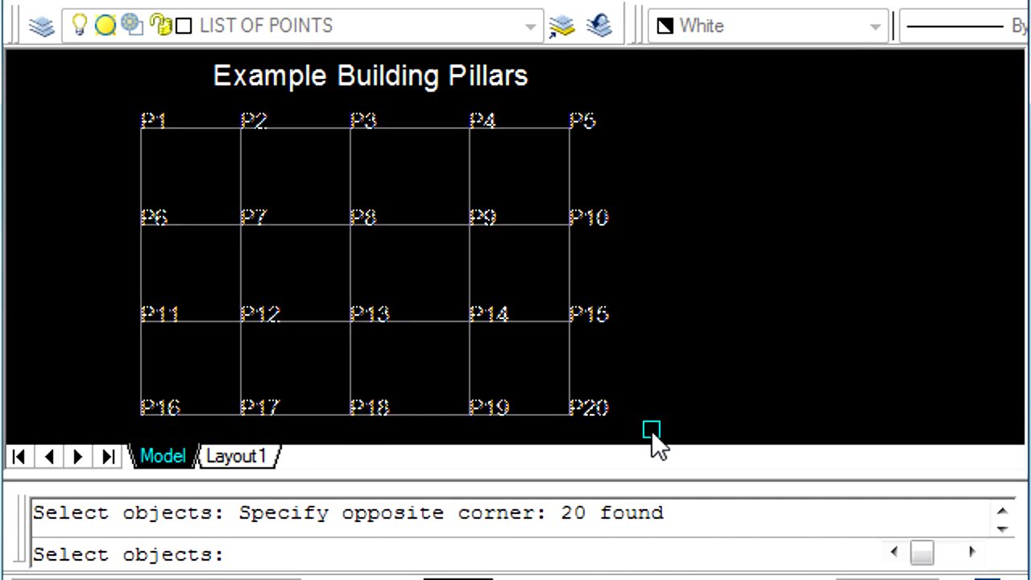
key("Return")
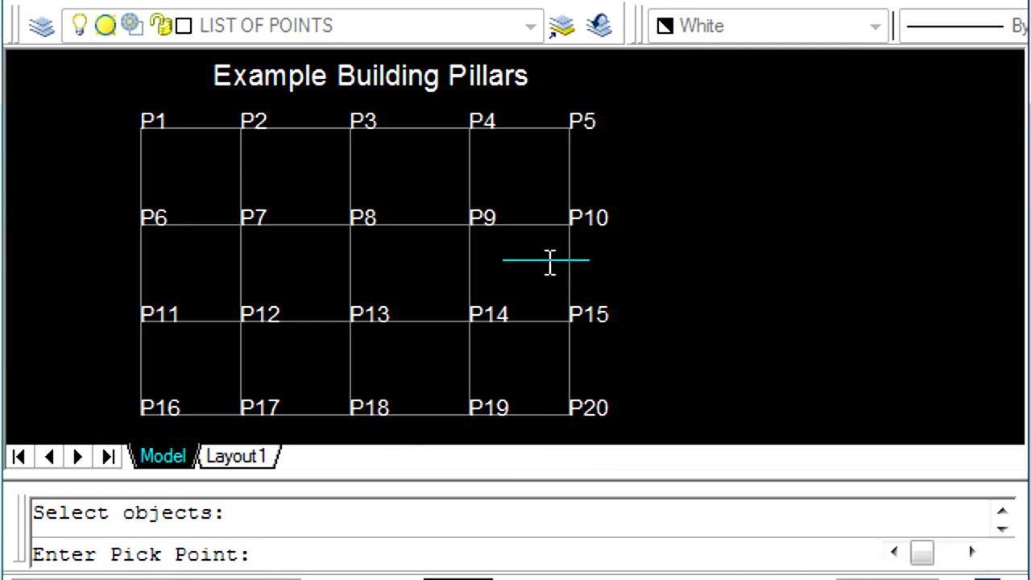
left_click(696, 153)
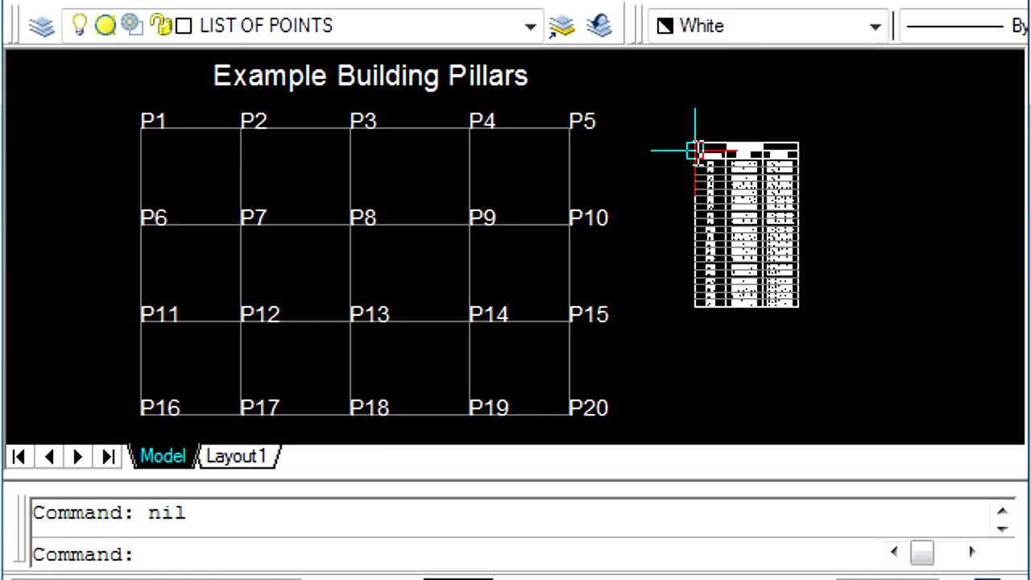
scroll(755, 168, "up", 5)
scroll(771, 129, "up", 3)
mouse_move(771, 129)
middle_mouse_down()
mouse_move(654, 268)
mouse_move(594, 239)
middle_mouse_up()
scroll(594, 240, "up", 2)
scroll(668, 271, "down", 3)
mouse_move(634, 318)
middle_mouse_down()
mouse_move(502, 287)
mouse_move(511, 185)
mouse_move(519, 251)
middle_mouse_up()
middle_click_drag(524, 339, 534, 202)
mouse_move(532, 280)
middle_mouse_down()
mouse_move(529, 143)
mouse_move(540, 166)
mouse_move(539, 151)
middle_mouse_up()
scroll(487, 358, "up", 3)
middle_click_drag(529, 287, 453, 414)
middle_click_drag(478, 355, 478, 463)
middle_click_drag(497, 289, 497, 425)
middle_click_drag(472, 196, 472, 277)
middle_click_drag(396, 183, 395, 283)
middle_click_drag(468, 80, 467, 288)
middle_click_drag(453, 173, 454, 286)
middle_click_drag(483, 155, 507, 279)
middle_click_drag(515, 242, 520, 398)
middle_click_drag(309, 239, 309, 277)
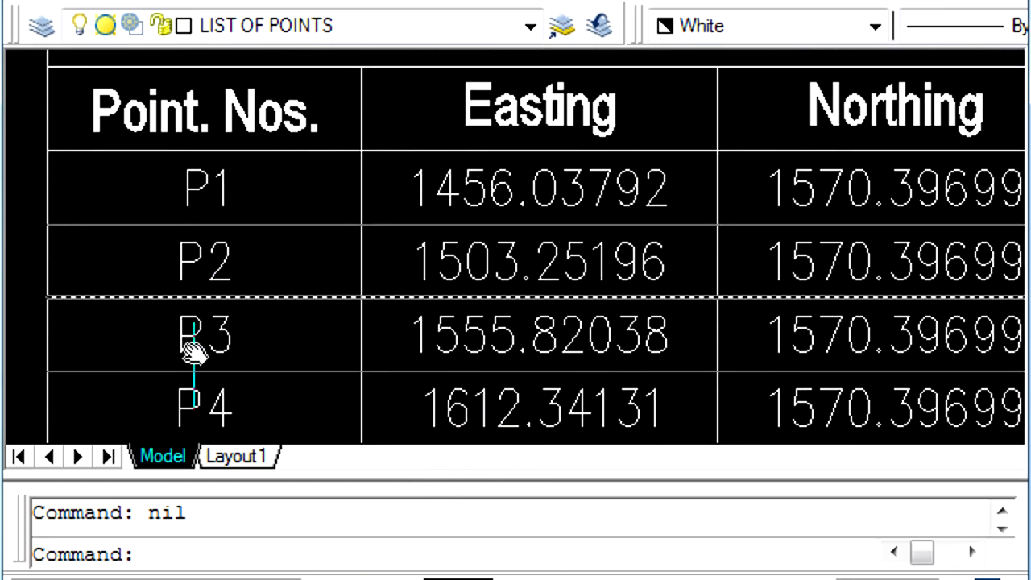
middle_click_drag(194, 350, 265, 65)
middle_click_drag(225, 282, 242, 92)
scroll(256, 369, "down", 5)
middle_click_drag(336, 285, 553, 166)
scroll(553, 166, "down", 3)
scroll(438, 244, "down", 3)
mouse_move(263, 238)
middle_mouse_down()
mouse_move(521, 244)
mouse_move(525, 272)
middle_mouse_up()
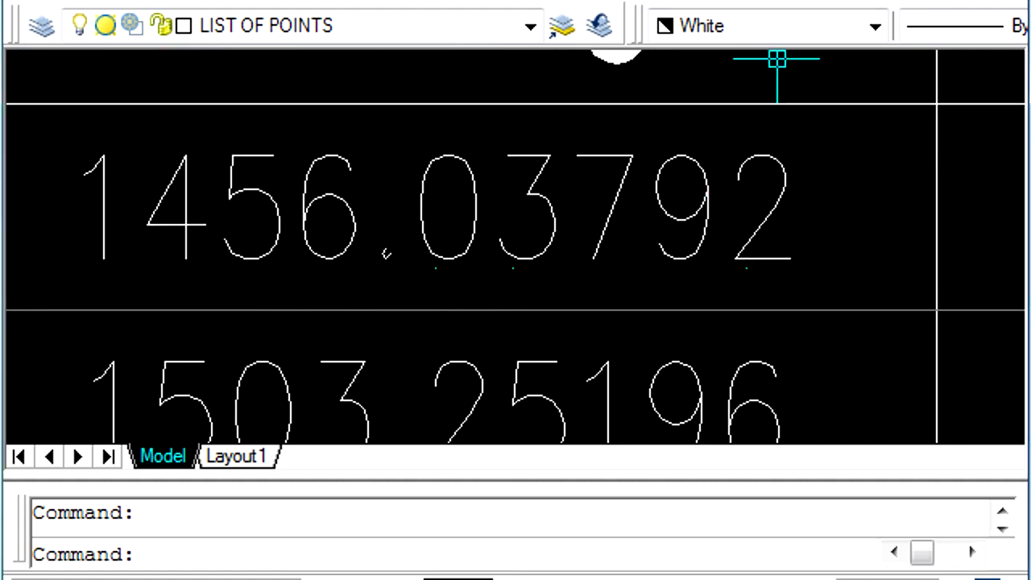
Set the drawing's length precision to 0.000 in the Units dialog
type("UN")
key("Return")
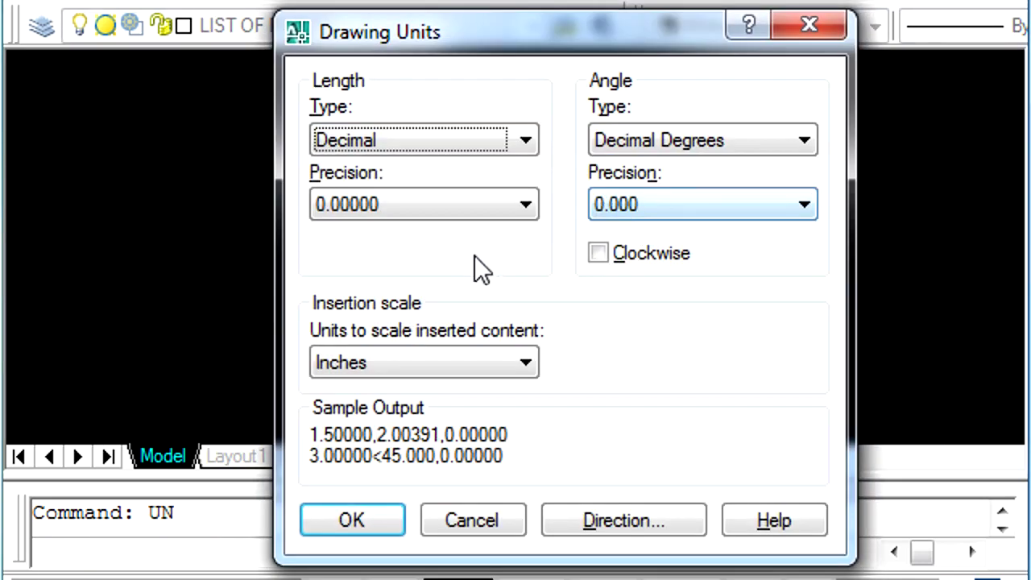
left_click(450, 207)
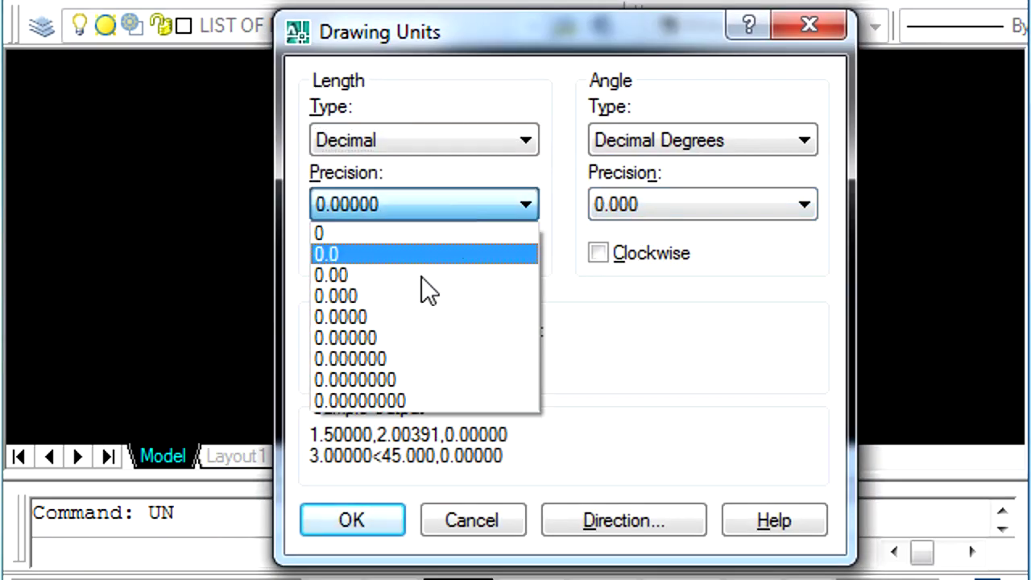
left_click(355, 302)
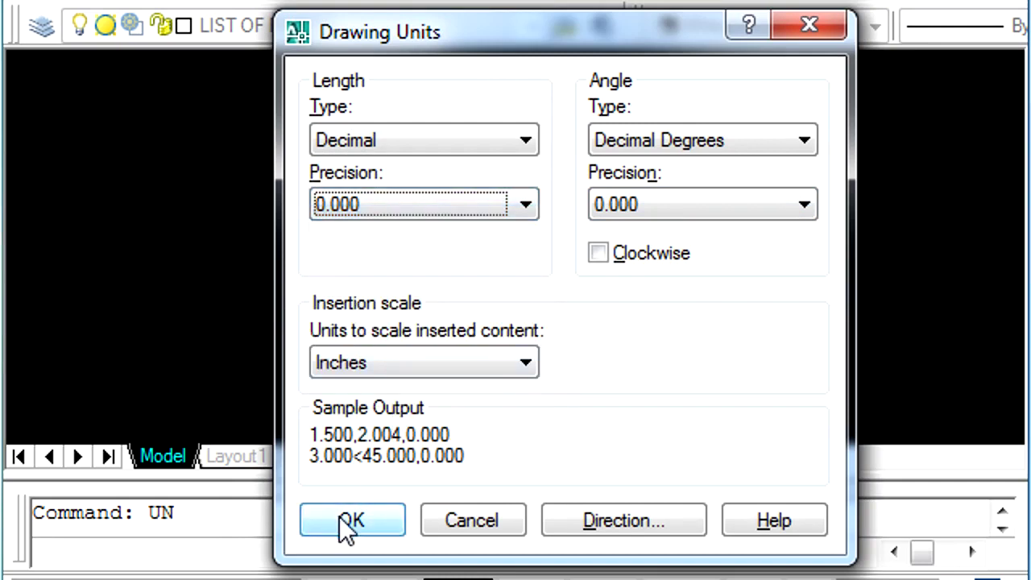
left_click(339, 516)
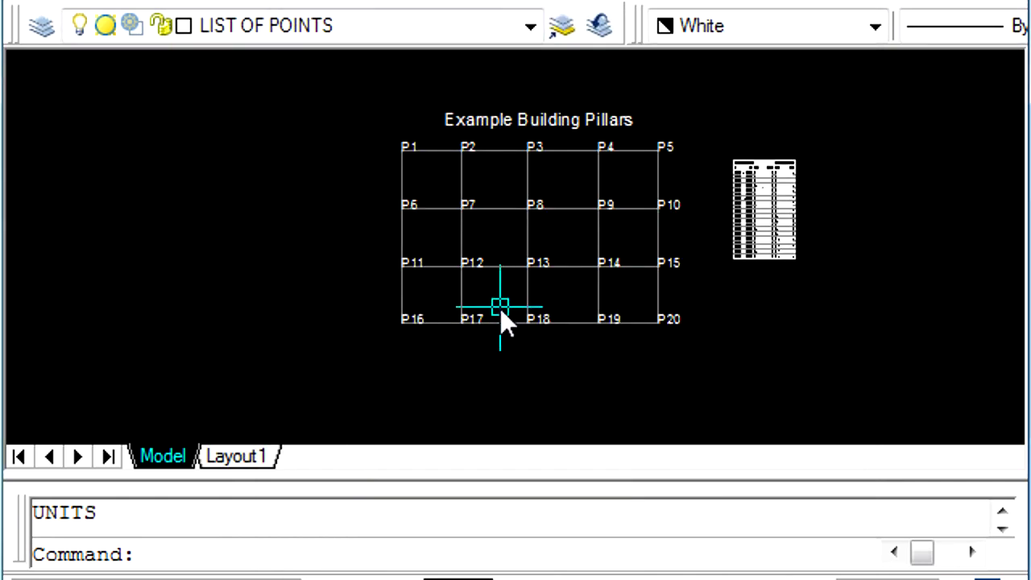
left_click(454, 554)
type("CE")
Rerun CET with option A and window-select the 20 pillar labels
key("Return")
type("A]for cad] / [E]for Excel")
key("Return")
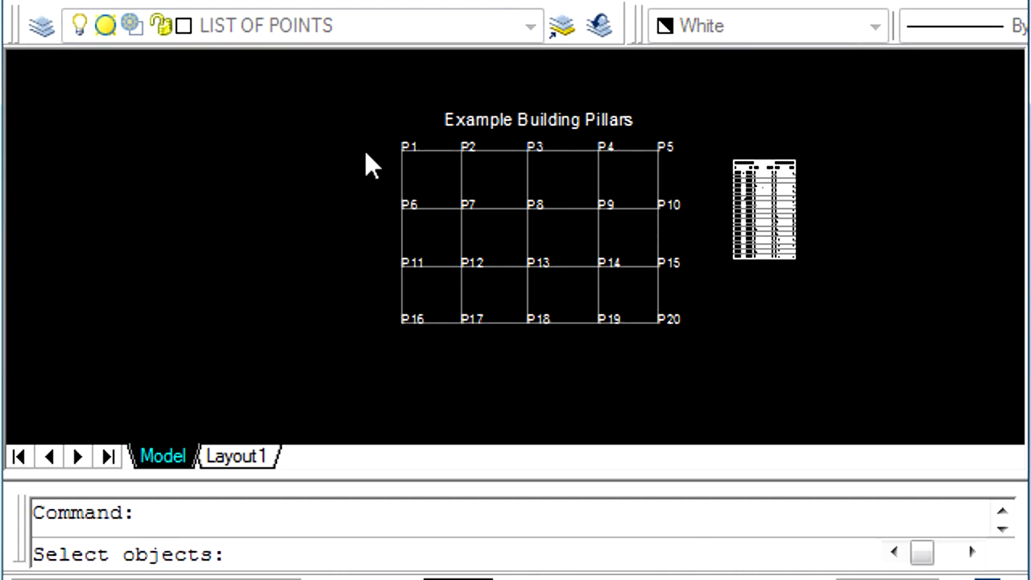
left_click(368, 135)
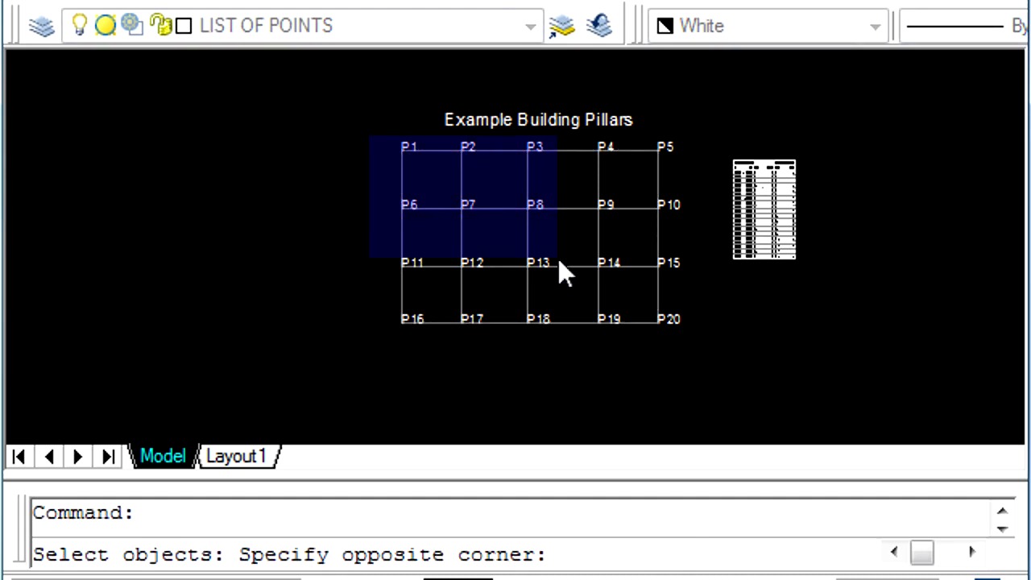
left_click(689, 349)
key("Return")
Place the second three-decimal points table beside the first and inspect its Northing column
middle_click_drag(842, 287, 429, 339)
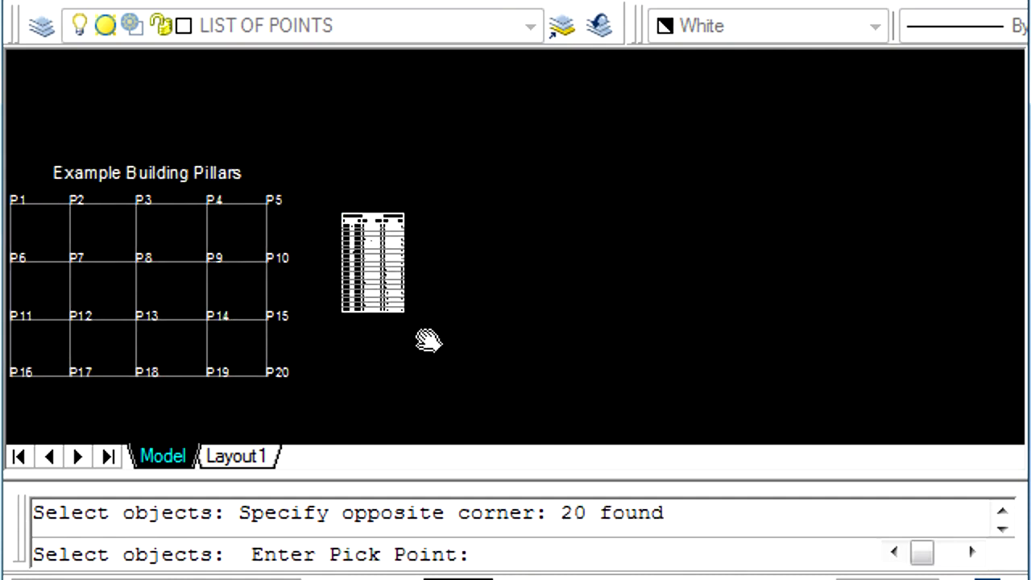
left_click(454, 216)
scroll(451, 226, "up", 10)
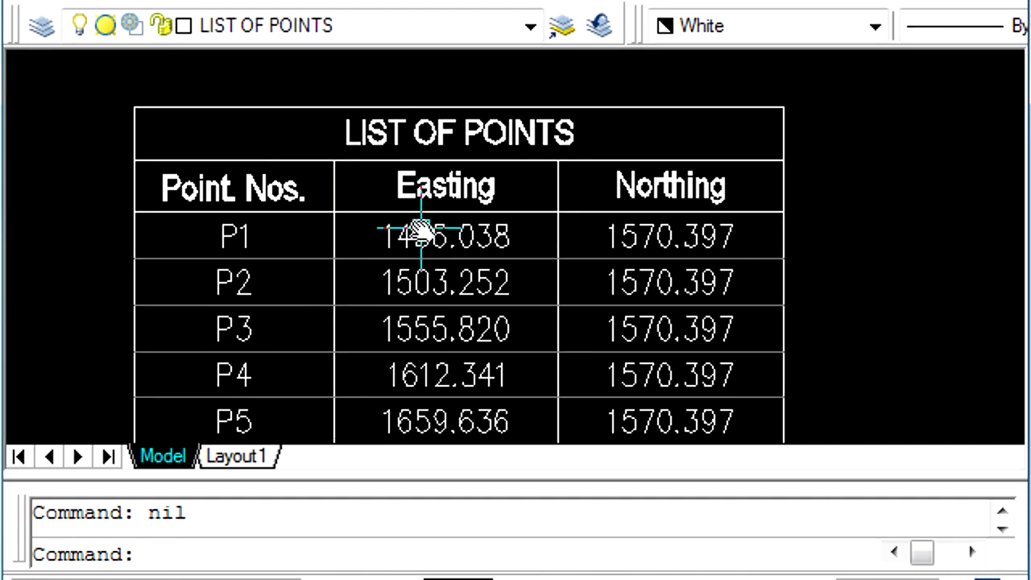
scroll(421, 230, "up", 5)
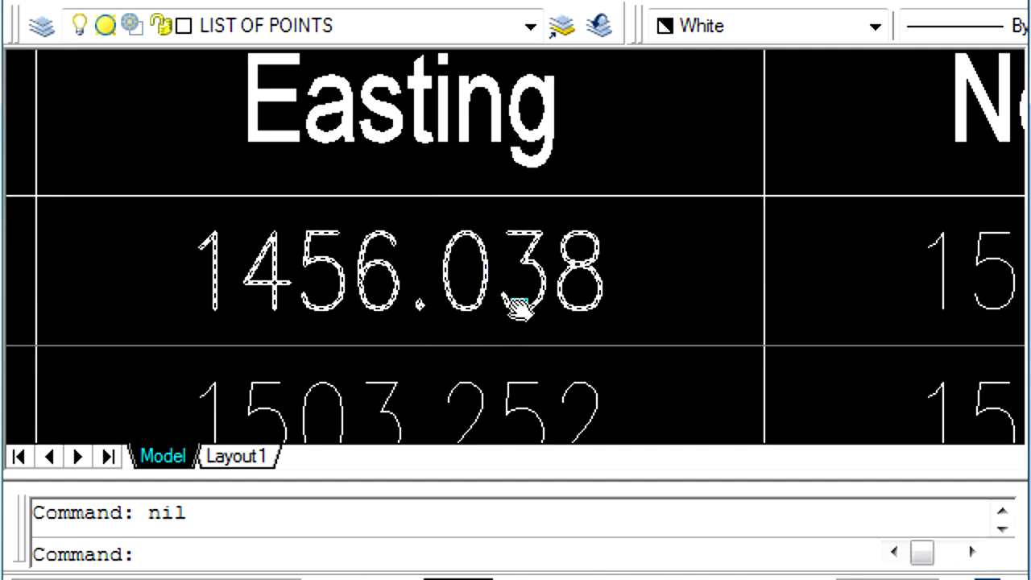
middle_click_drag(624, 331, 237, 283)
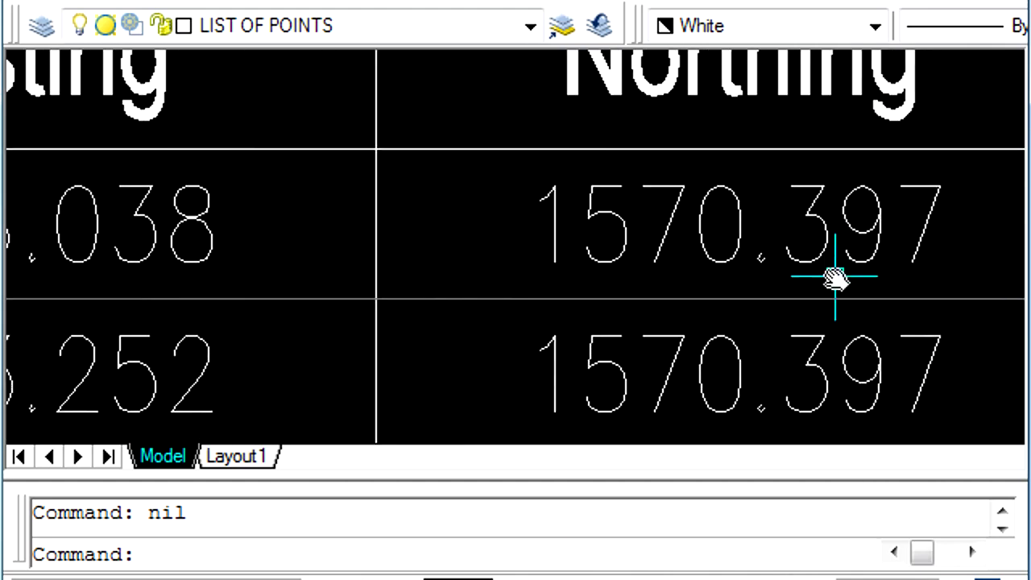
middle_click(895, 63)
middle_click(896, 62)
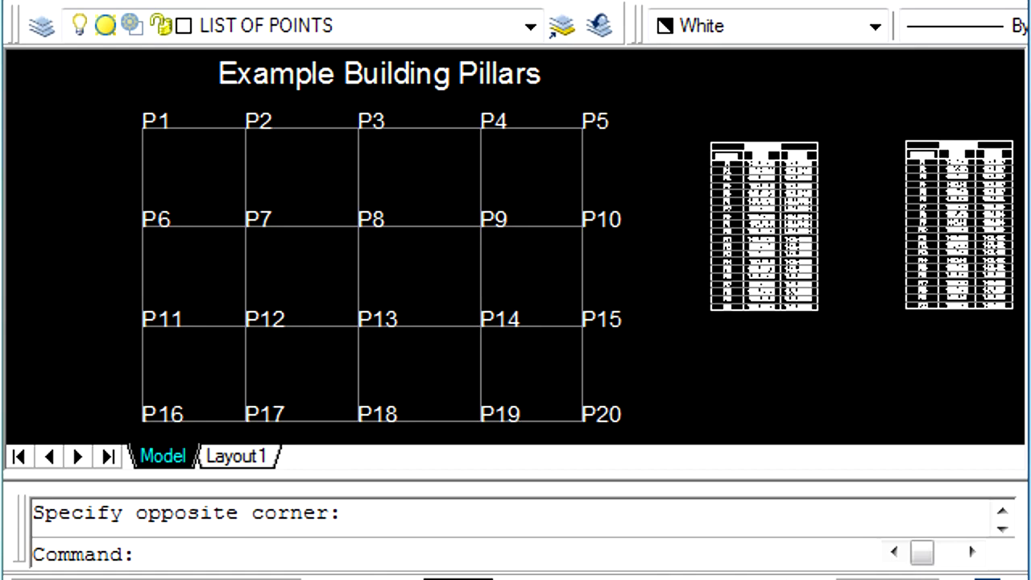
Run CET with the Excel option E and name the file 'Buiding Pillars'
type("CET")
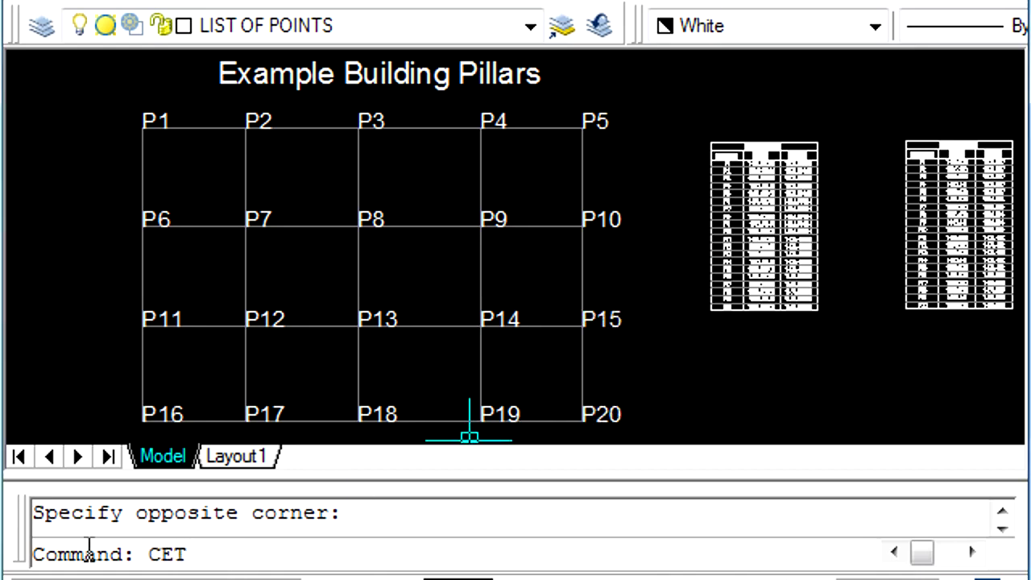
key("Return")
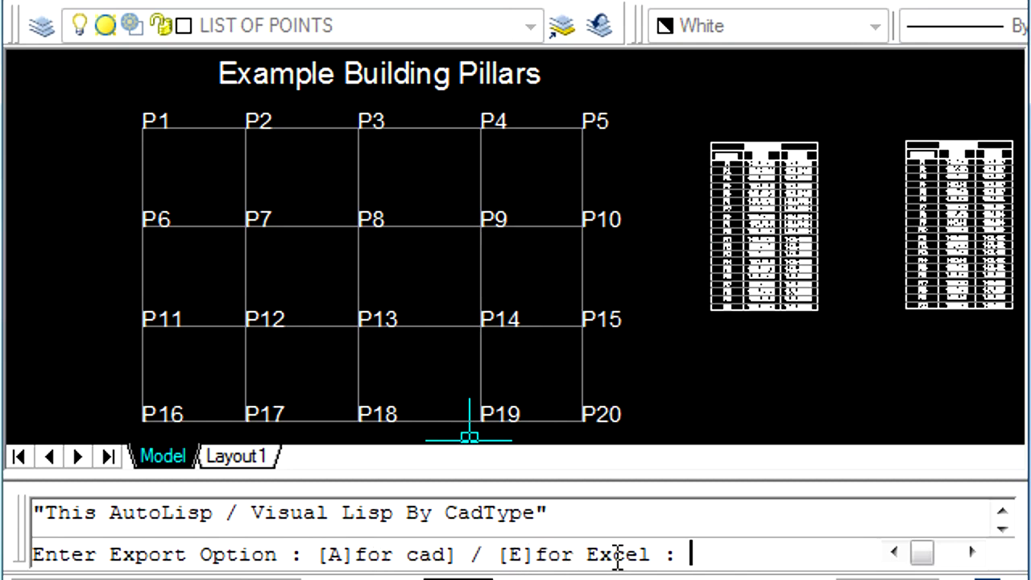
type("E")
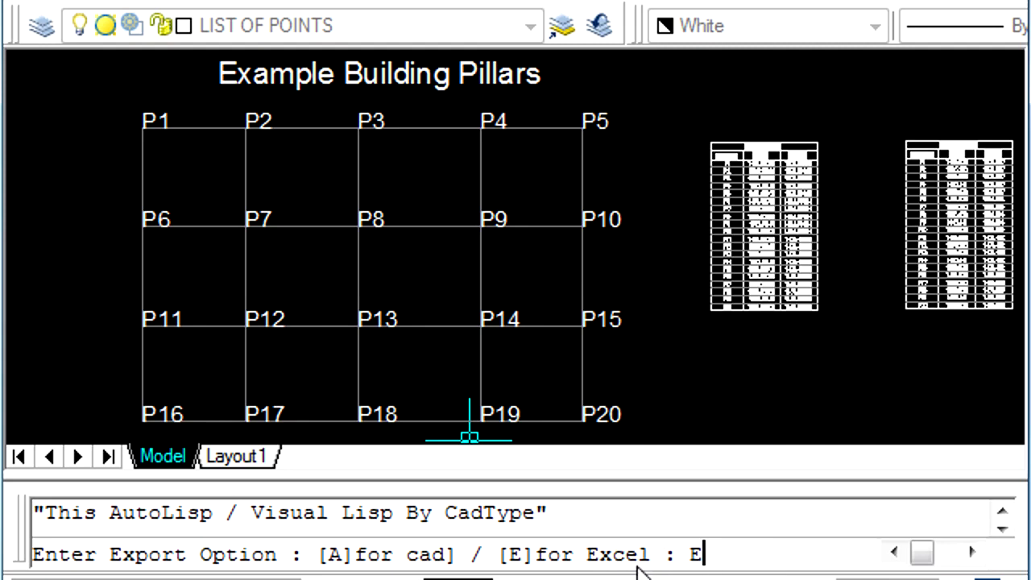
key("Return")
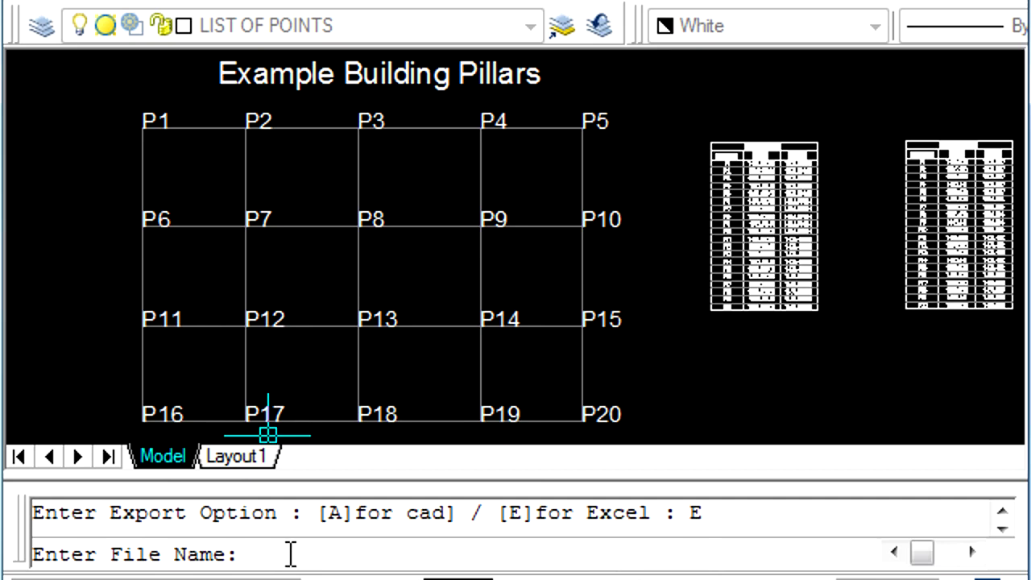
type("Bui")
type("ding ")
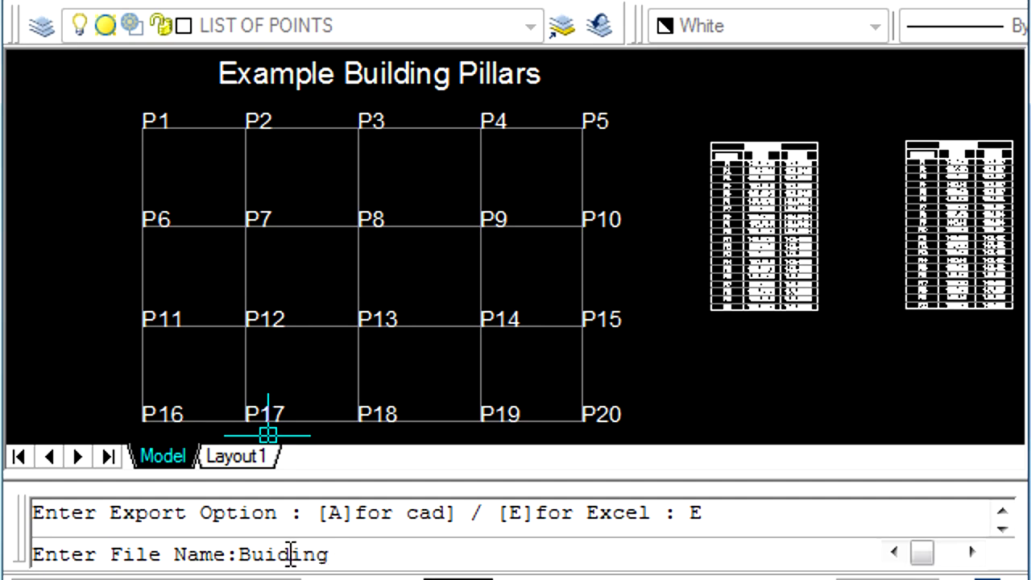
type("Pilla")
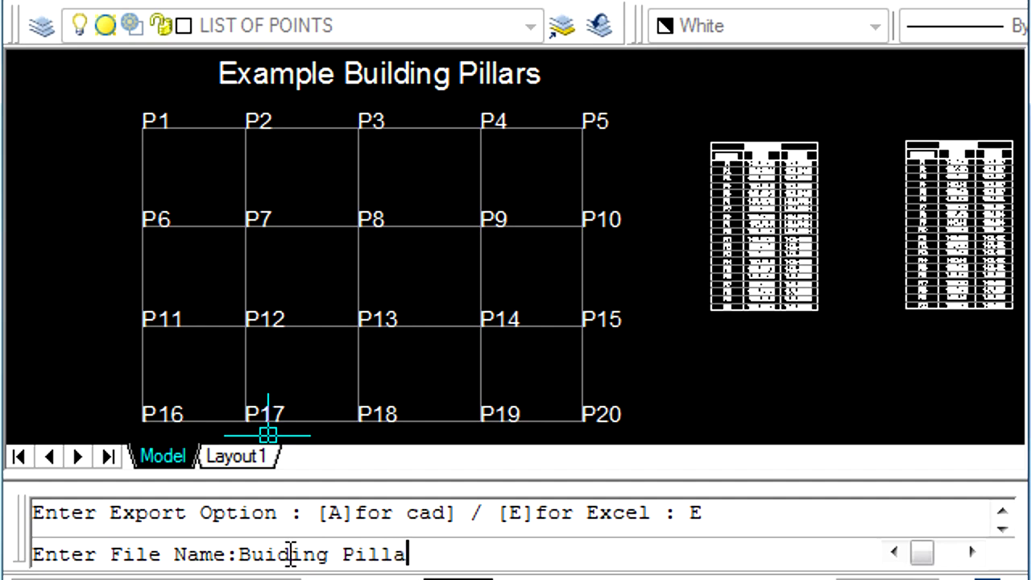
type("rs")
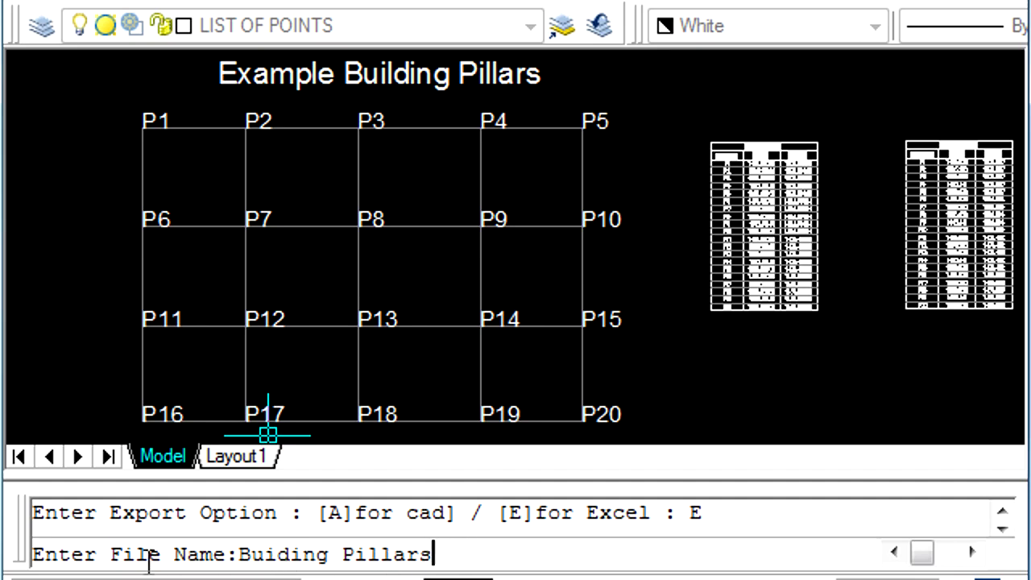
key("Return")
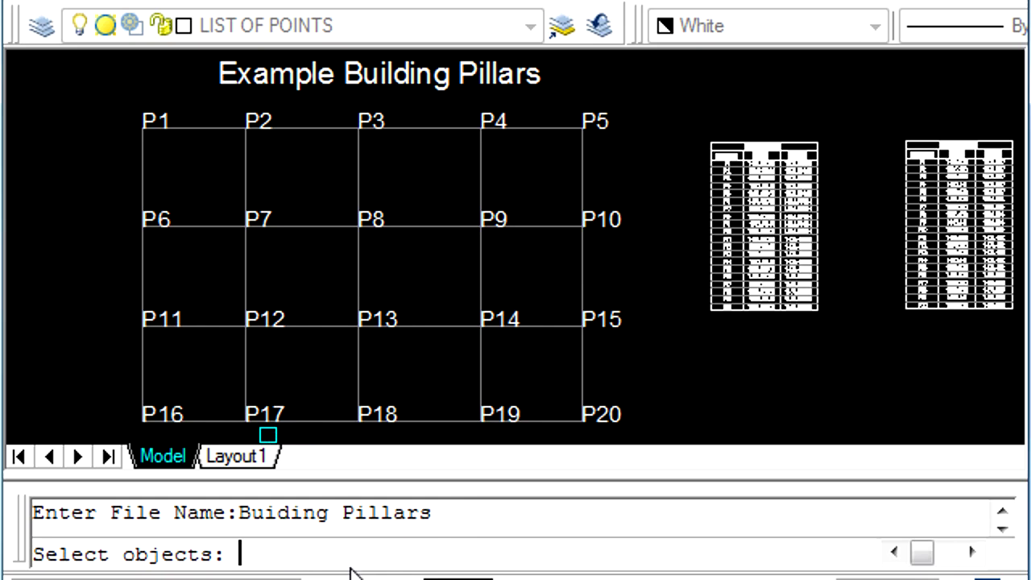
Window-select the 20 pillar labels to run the export, then switch to its folder
left_click(106, 101)
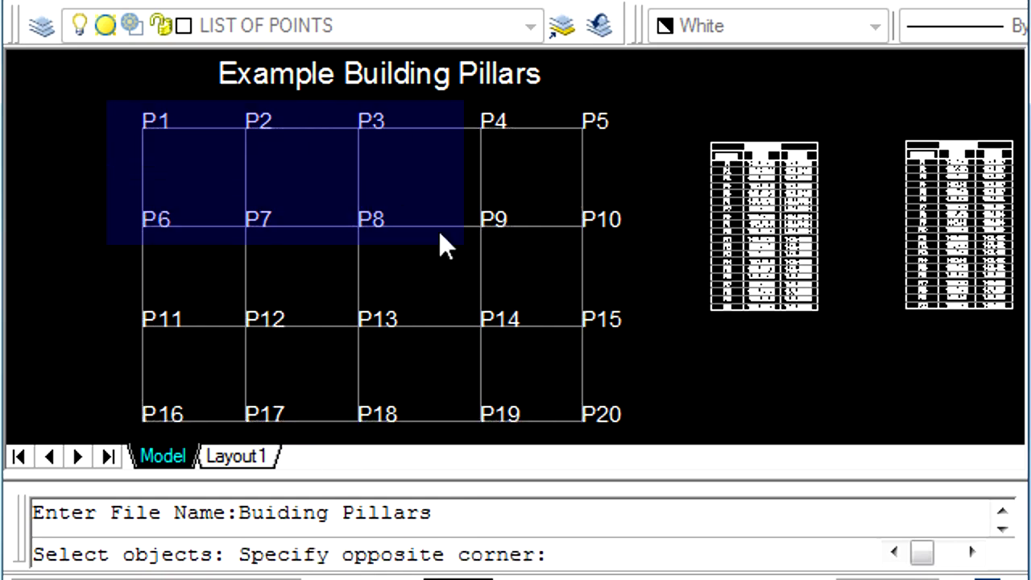
left_click(667, 433)
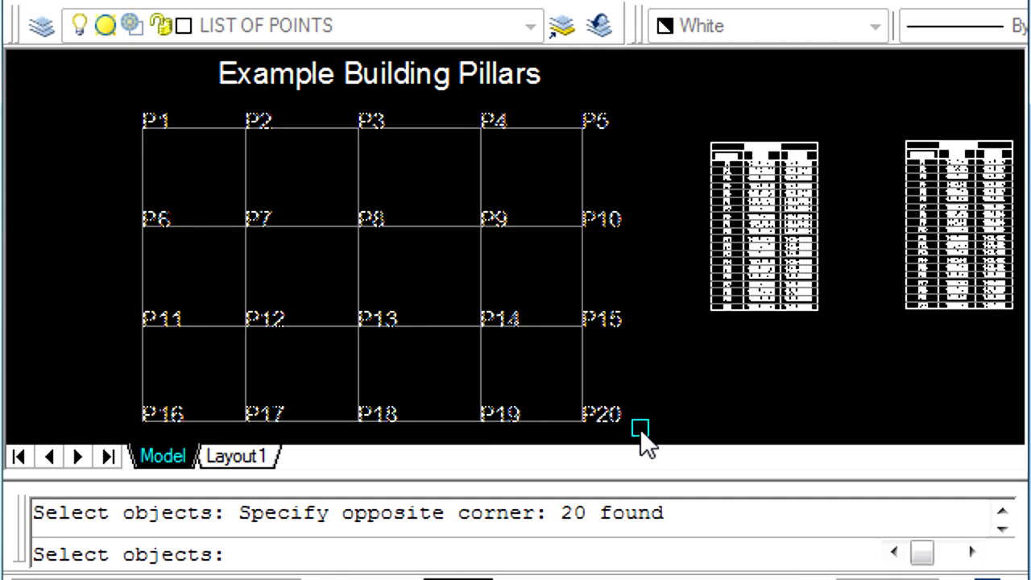
key("Return")
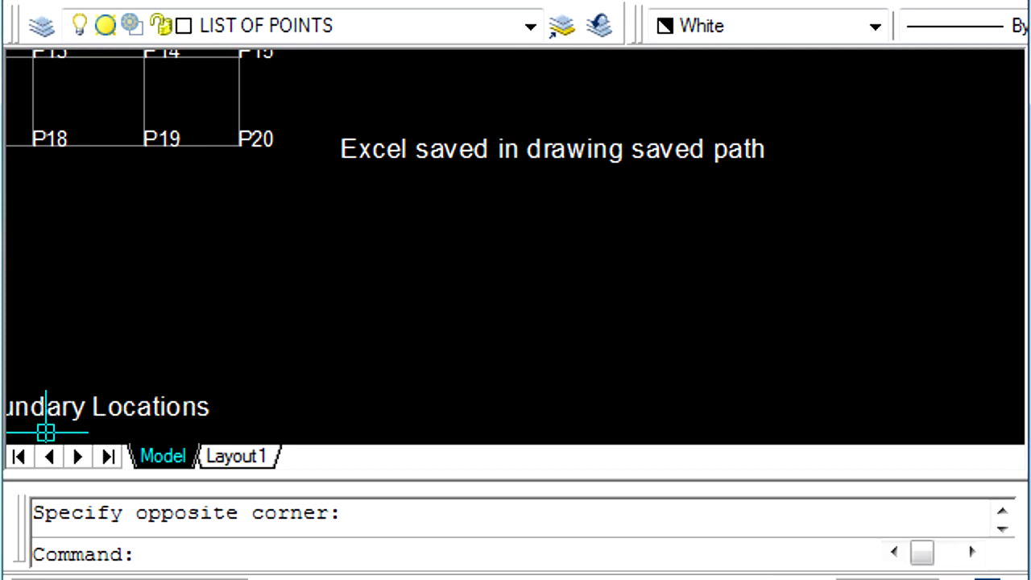
key("alt+Tab")
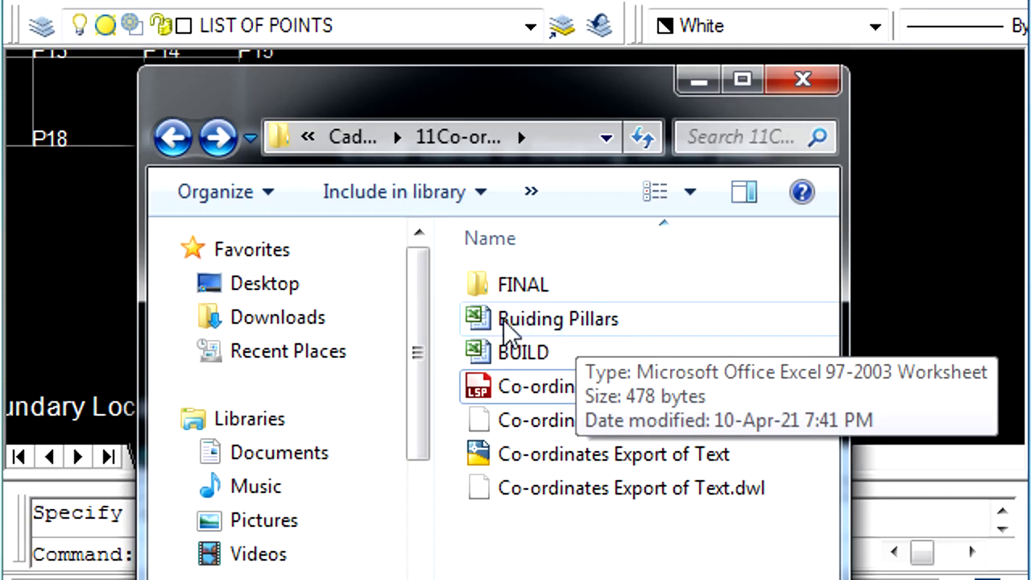
Open Buiding Pillars.xls despite the format warning and scroll through the P1–P20 rows
double_click(511, 322)
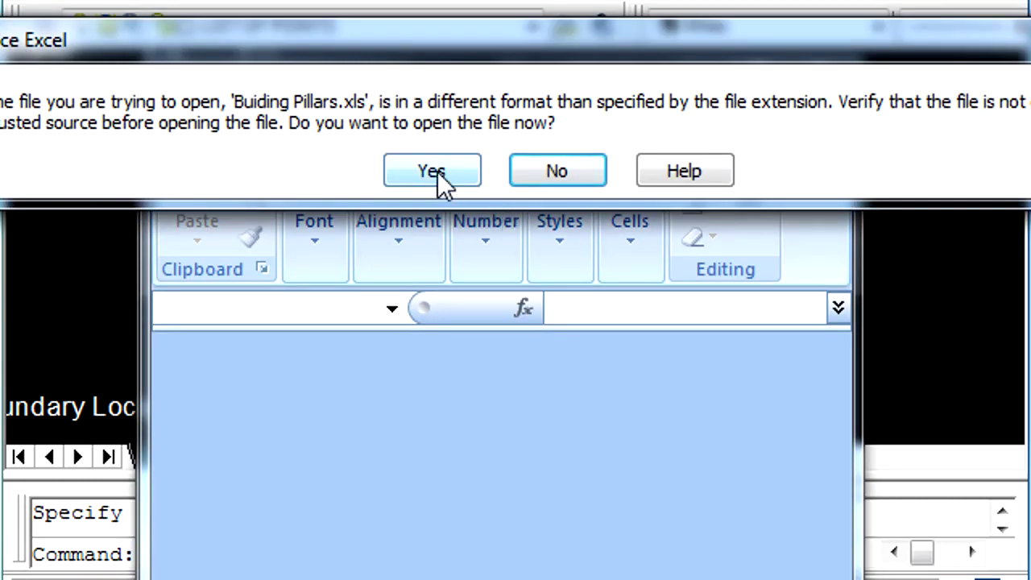
left_click(435, 173)
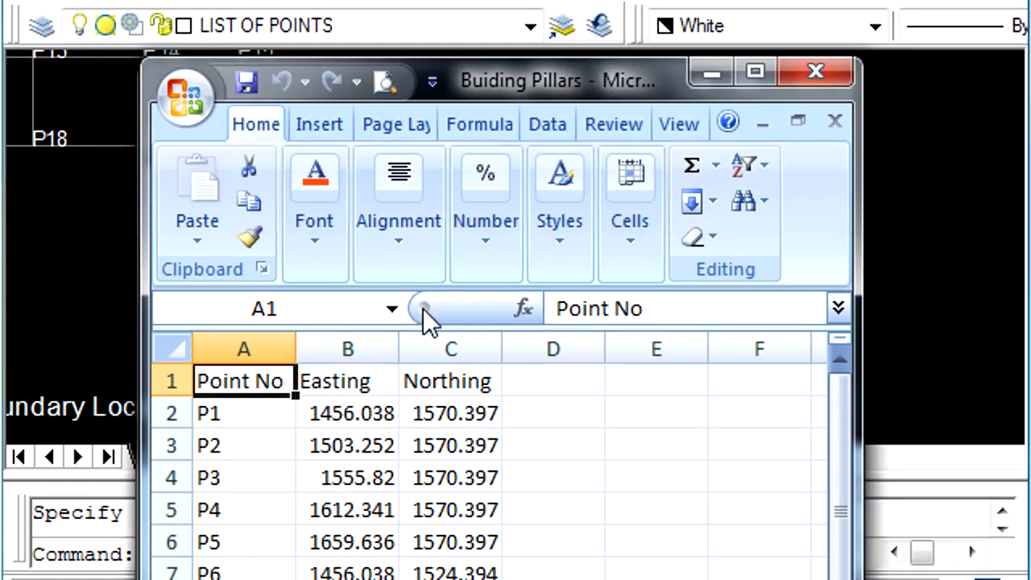
scroll(633, 441, "down", 1)
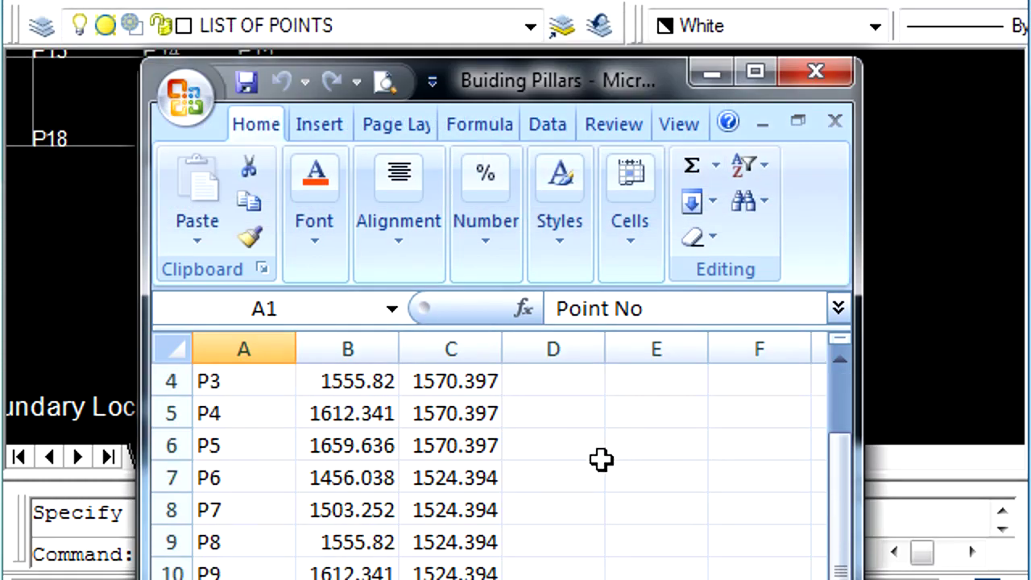
scroll(596, 460, "down", 3)
scroll(593, 465, "down", 1)
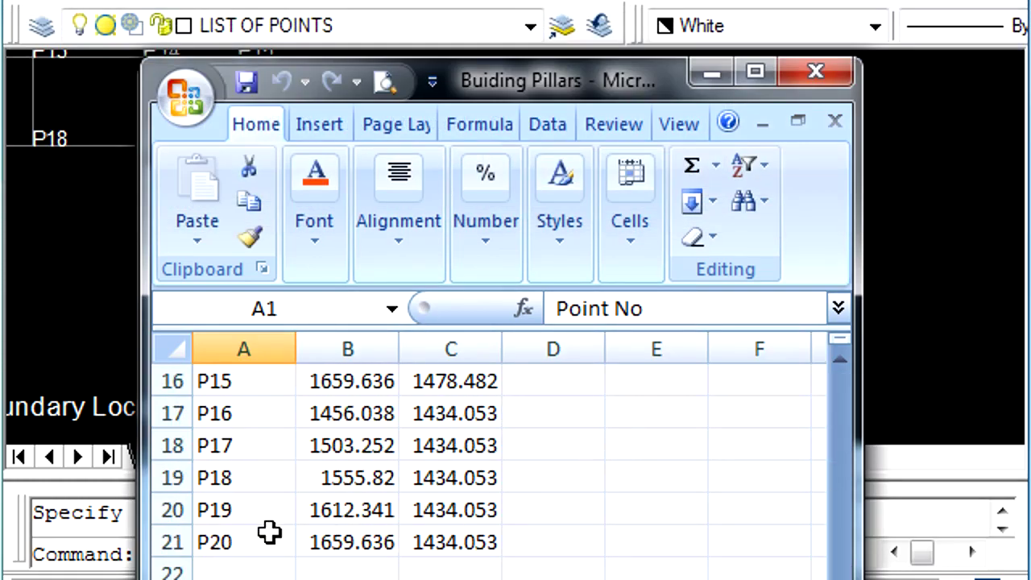
scroll(260, 527, "up", 2)
scroll(256, 507, "up", 3)
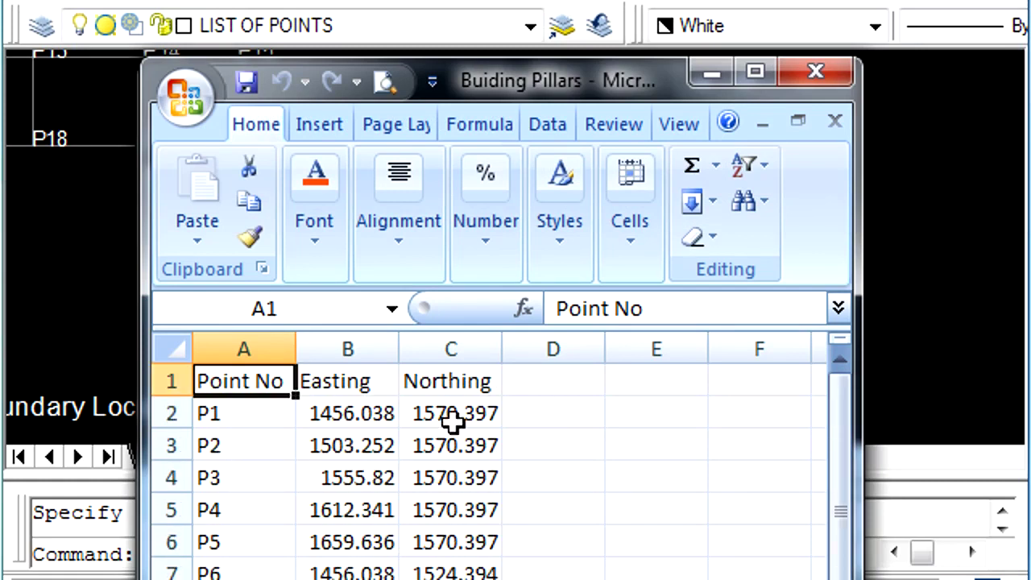
Widen the Easting and Northing columns, then close Excel without saving
left_click_drag(504, 349, 594, 349)
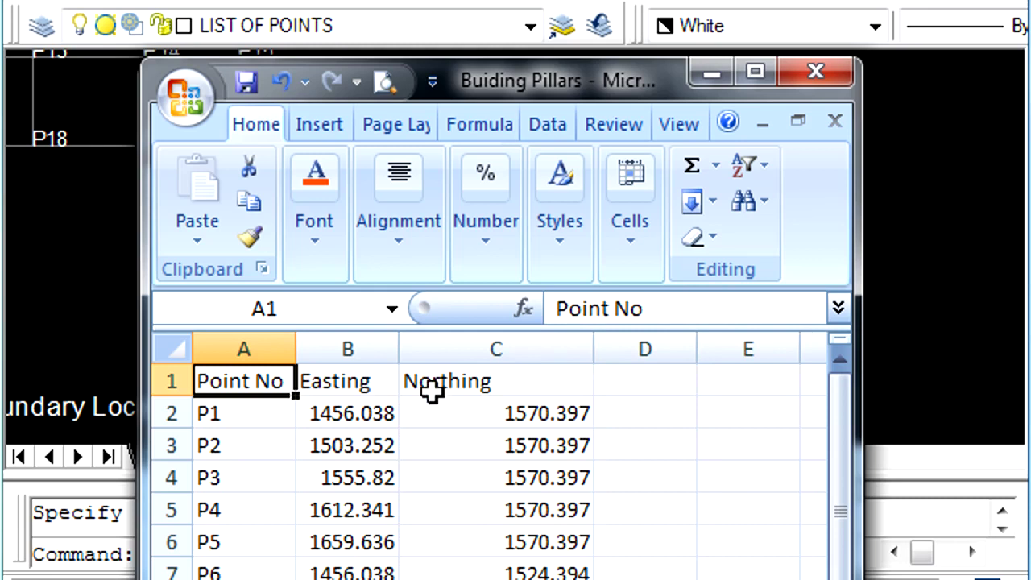
left_click_drag(399, 348, 446, 347)
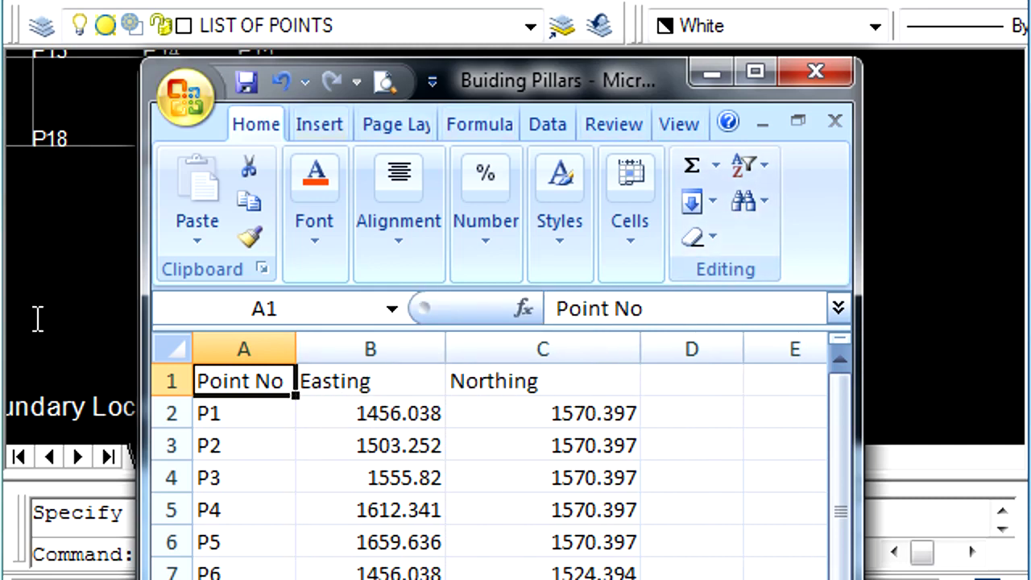
left_click(818, 78)
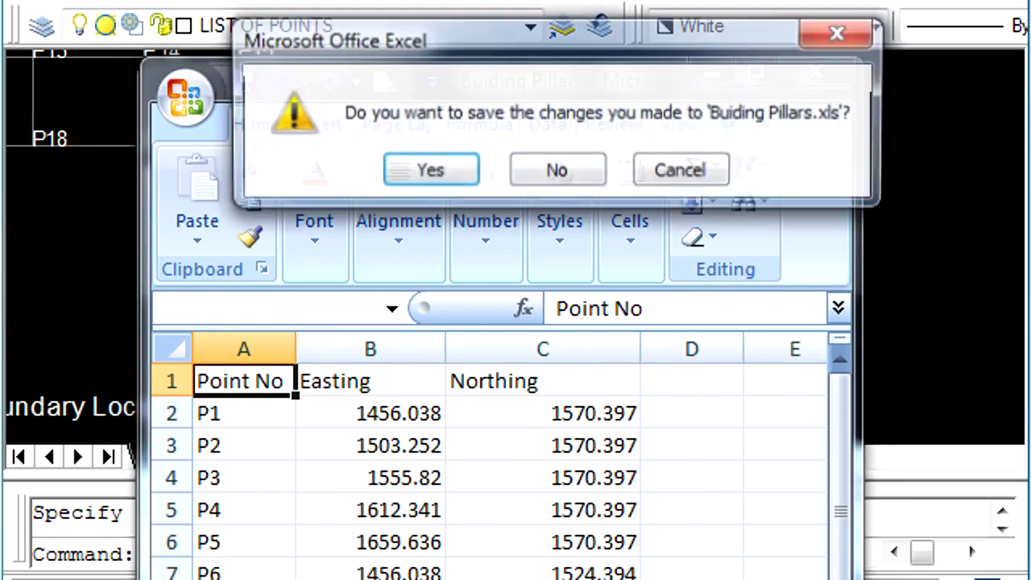
left_click(556, 173)
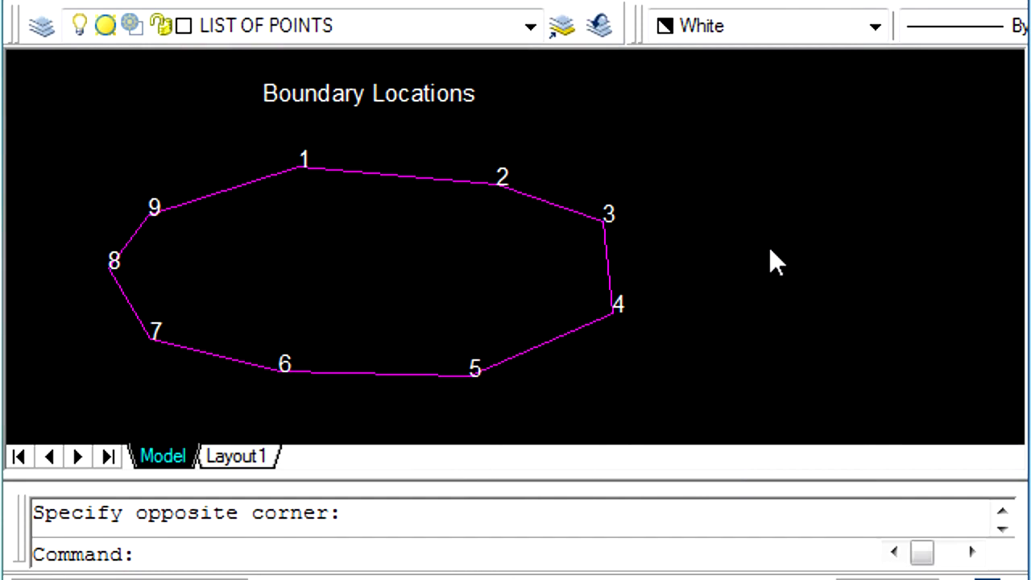
Zoom and pan until the Boundary Locations polygon with vertices 1–9 is centred
scroll(306, 137, "up", 3)
mouse_move(292, 127)
middle_mouse_down()
mouse_move(454, 262)
mouse_move(444, 249)
middle_mouse_up()
middle_click_drag(347, 364, 399, 233)
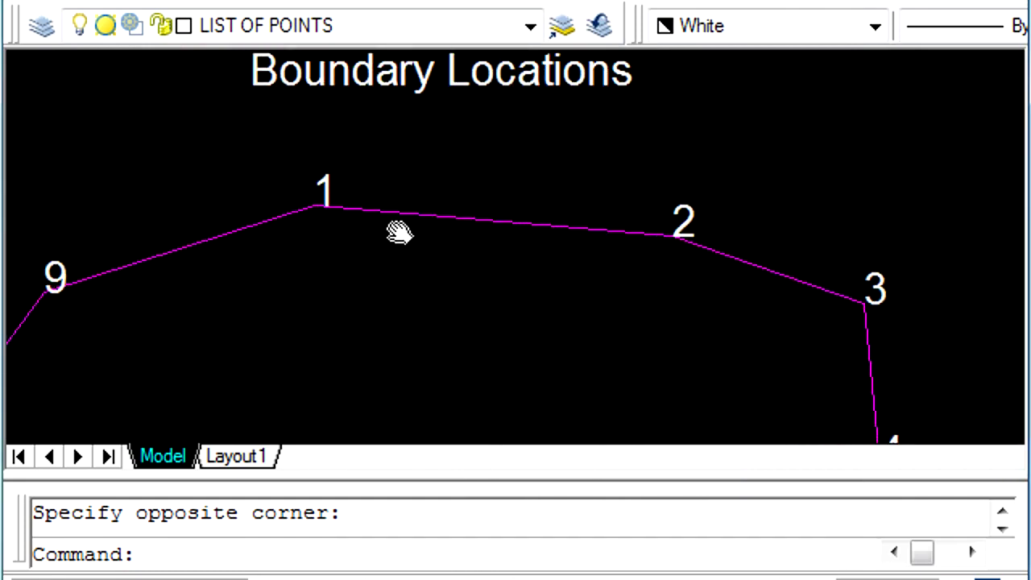
scroll(399, 233, "down", 3)
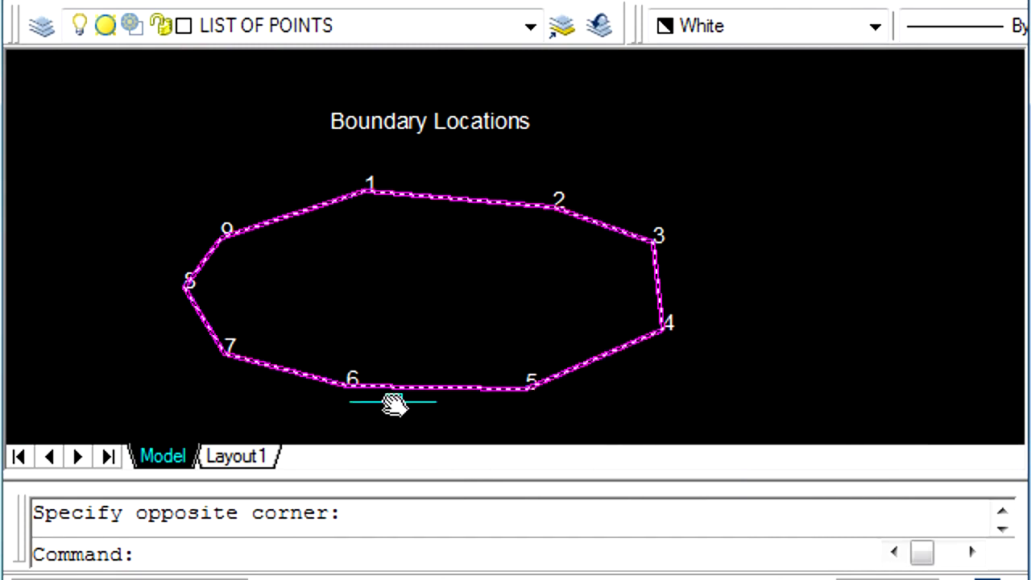
scroll(225, 234, "up", 3)
scroll(556, 203, "down", 2)
middle_click_drag(748, 209, 440, 221)
scroll(443, 224, "down", 3)
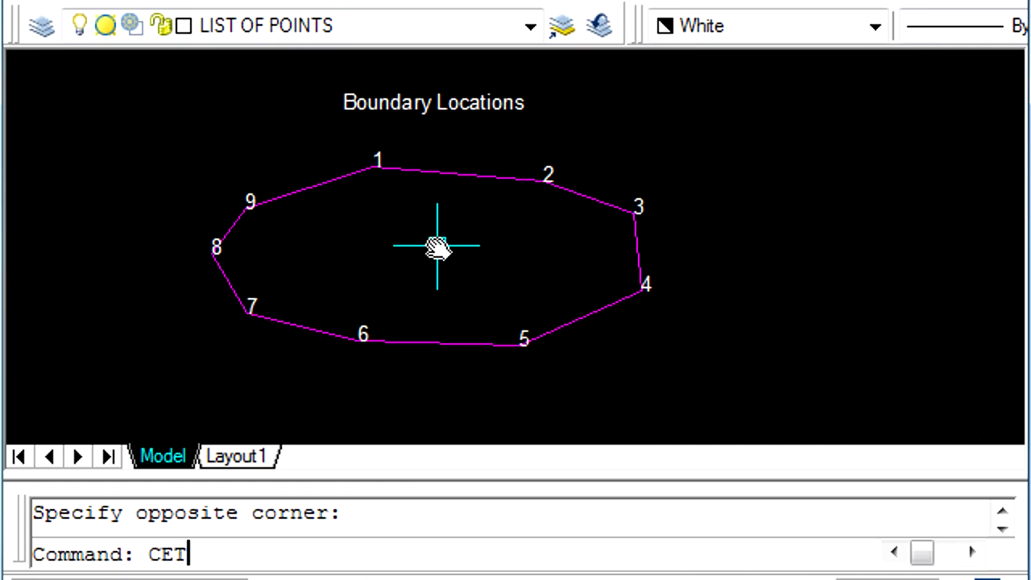
Run CET with option A, select the nine vertex labels, and place the table beside the polygon
key("Return")
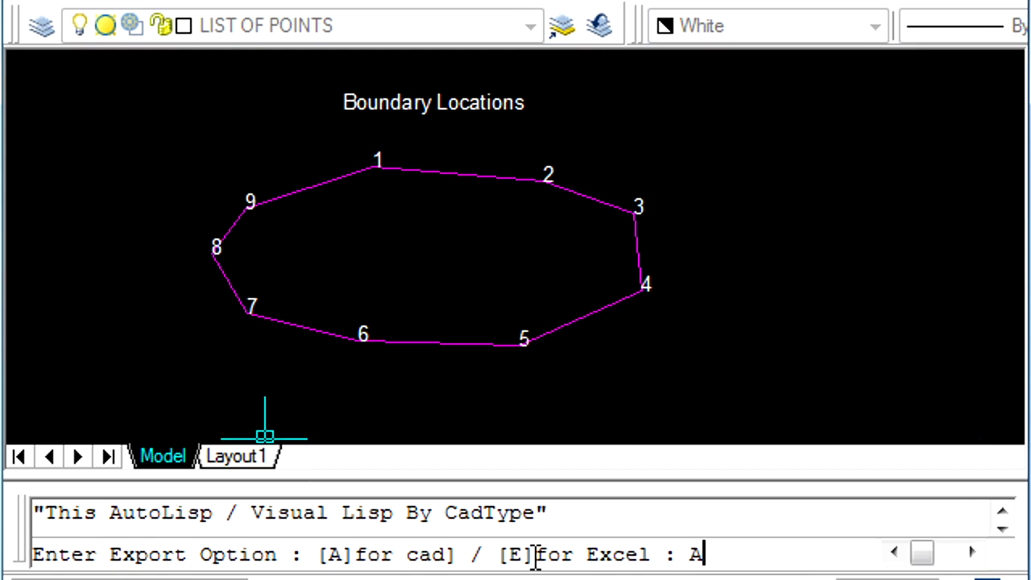
key("Return")
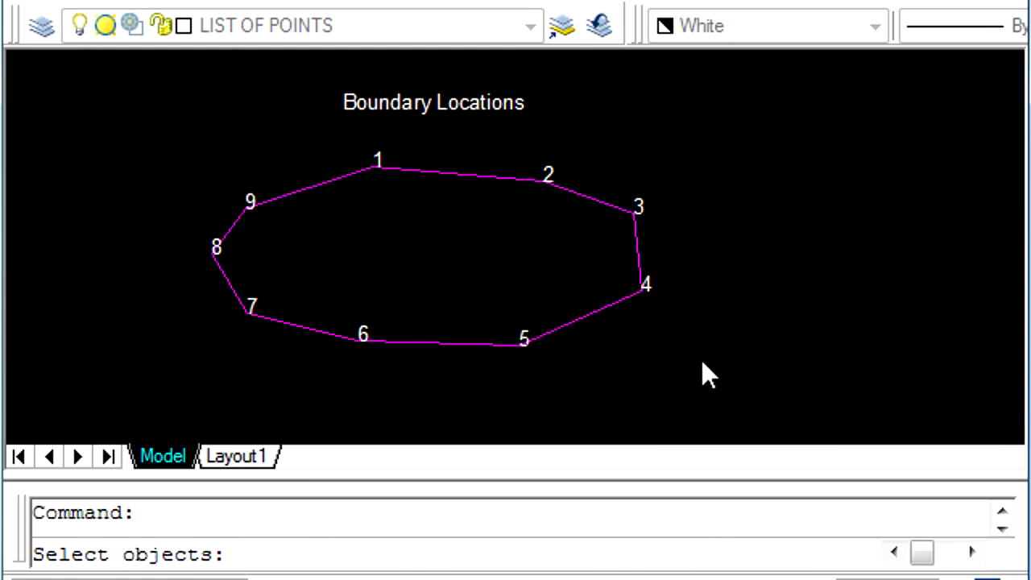
left_click(714, 367)
left_click(119, 145)
key("Return")
middle_click_drag(594, 251, 255, 257)
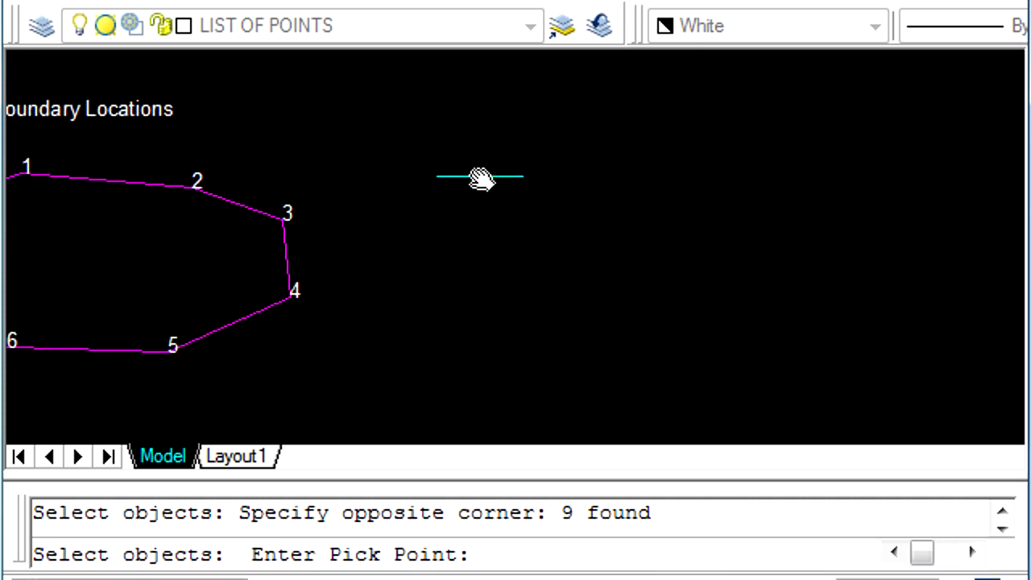
left_click(439, 158)
Zoom and pan to inspect the LIST OF POINTS table's title and coordinates
scroll(499, 189, "up", 5)
scroll(472, 172, "up", 5)
middle_click_drag(460, 180, 221, 221)
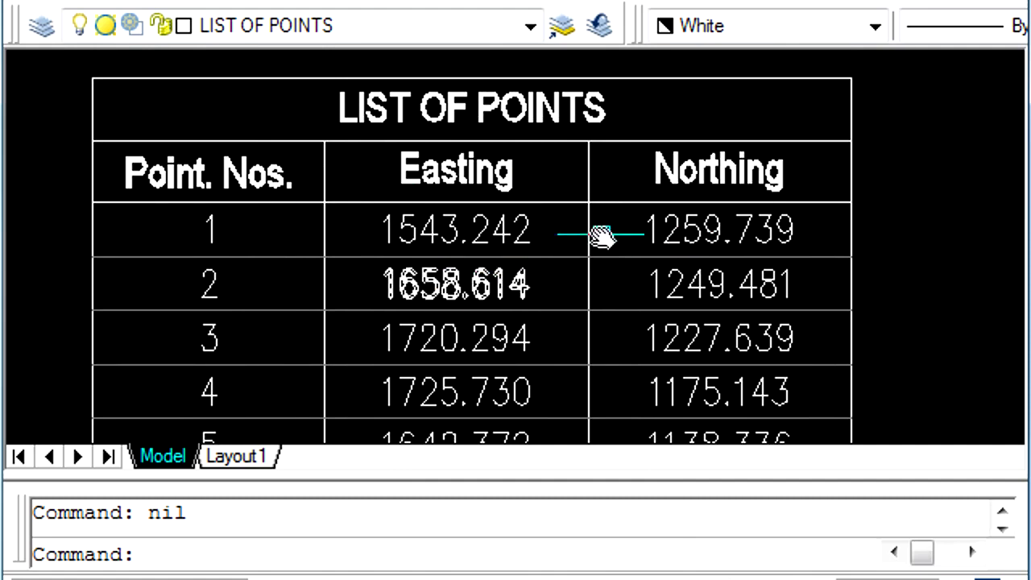
mouse_move(502, 239)
middle_mouse_down()
mouse_move(368, 177)
mouse_move(432, 223)
mouse_move(483, 433)
middle_mouse_up()
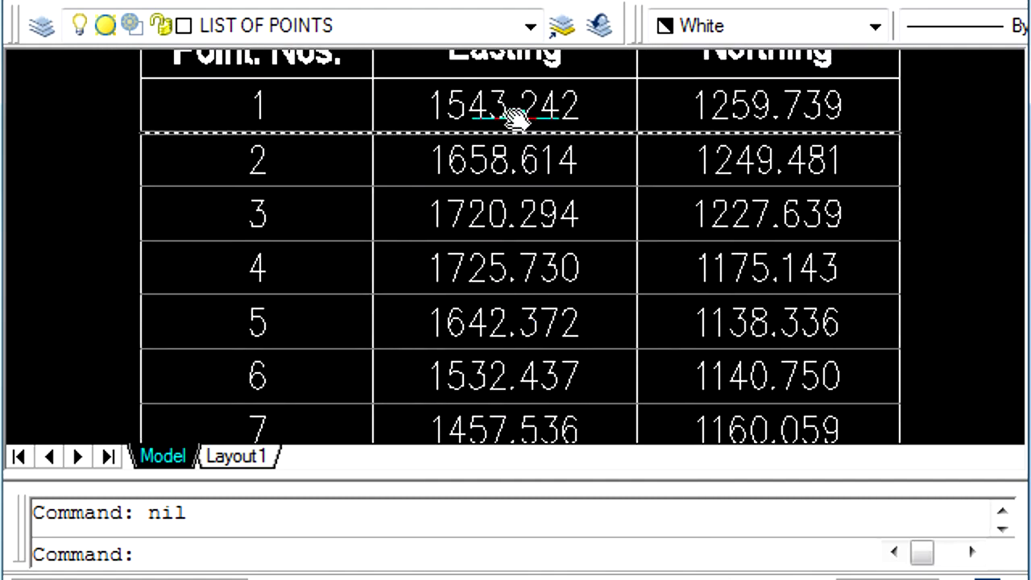
scroll(548, 104, "up", 3)
scroll(548, 128, "up", 3)
scroll(584, 199, "down", 3)
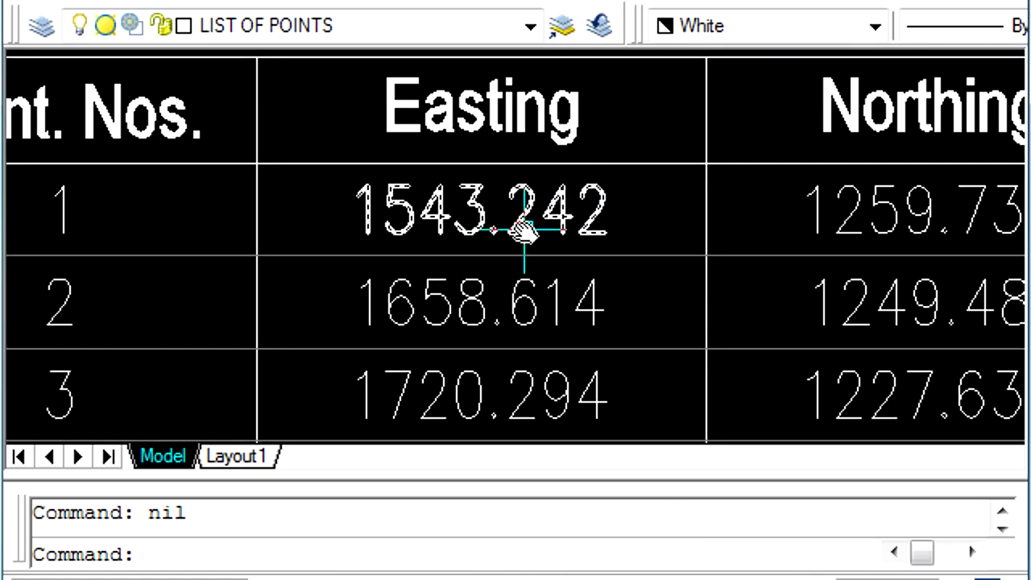
scroll(534, 218, "up", 3)
Set the drawing's length precision to five decimals in the Units dialog
type("N")
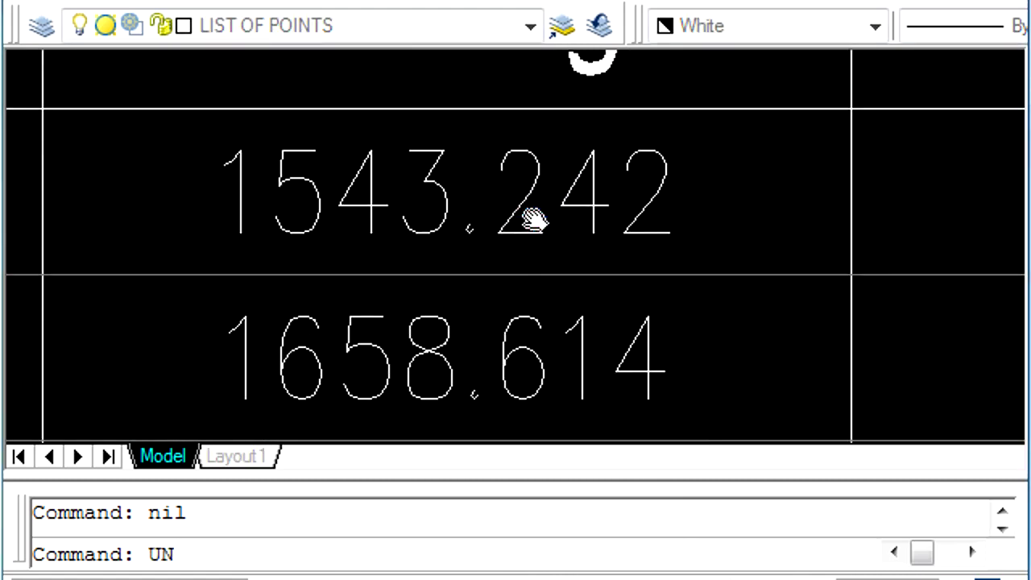
key("Return")
left_click(420, 204)
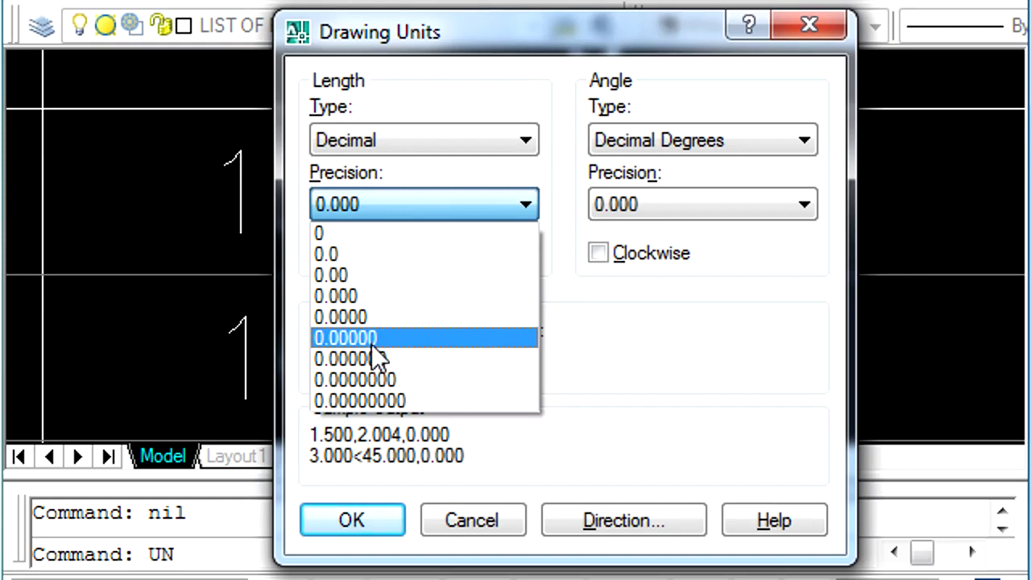
left_click(362, 339)
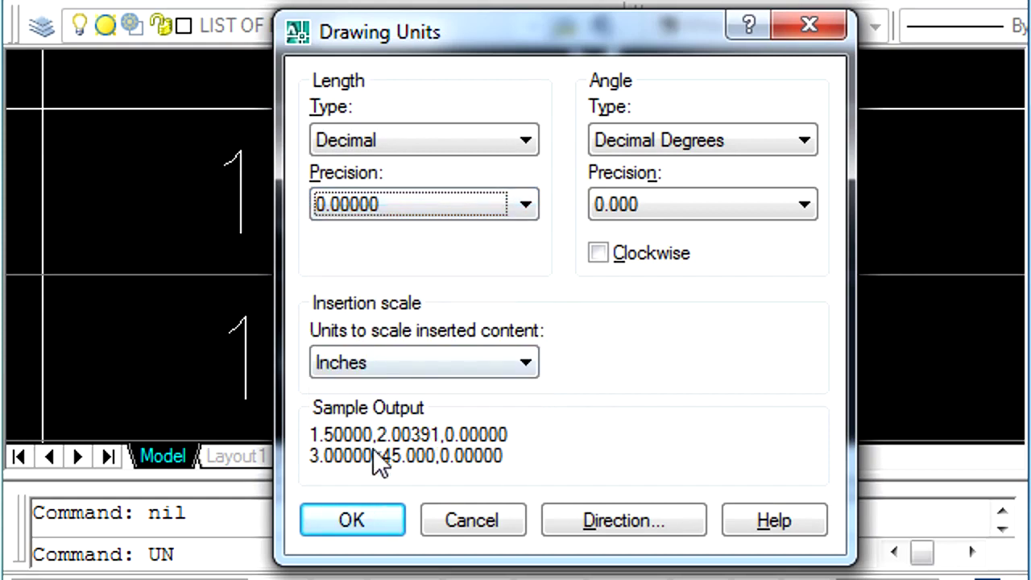
left_click(358, 521)
Rerun CET with option A and window-select the nine boundary point labels
scroll(553, 265, "down", 8)
scroll(692, 208, "down", 4)
scroll(691, 208, "down", 3)
middle_click_drag(437, 244, 741, 161)
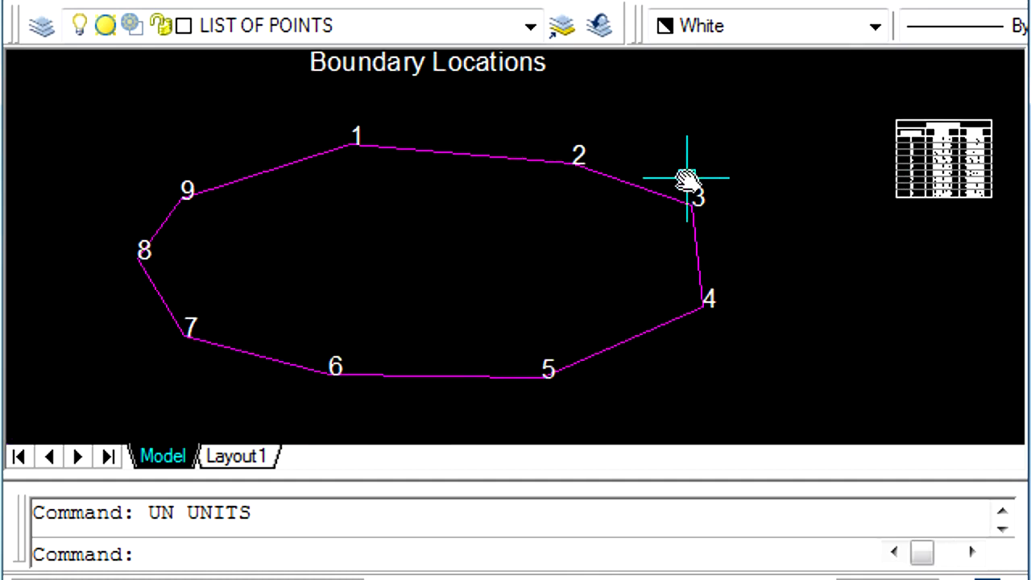
type("T")
key("Return")
type("A]for cad] / [E]for Excel")
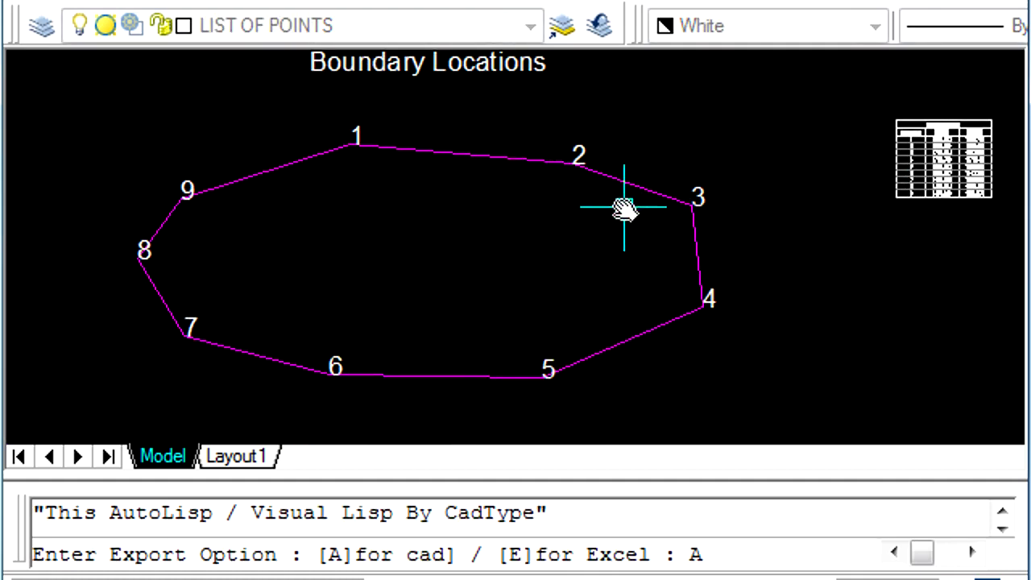
key("Return")
left_click(91, 99)
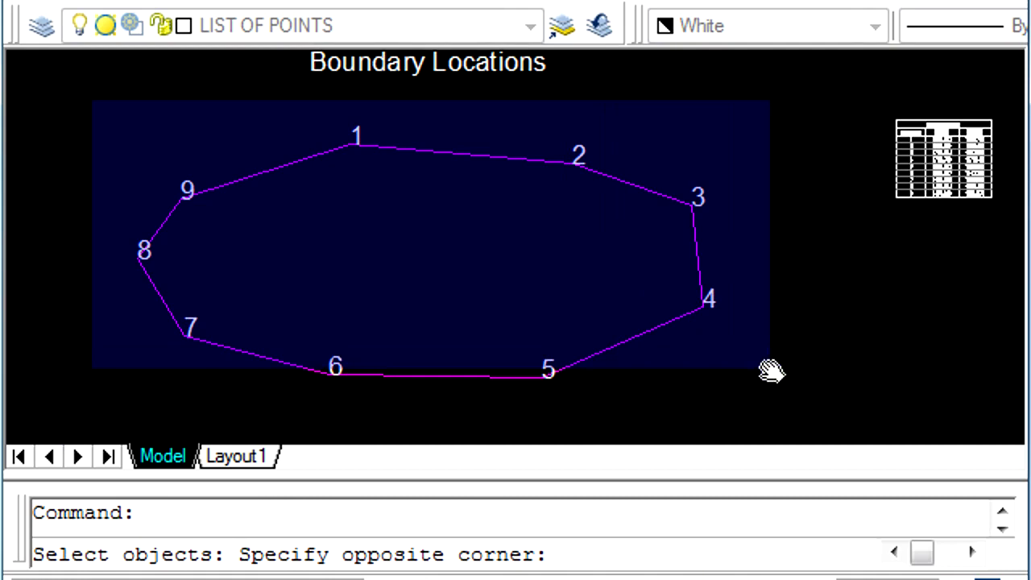
left_click(771, 398)
key("Return")
Place the five-decimal table right of the first and pan to check points 7–9
middle_click_drag(709, 279, 368, 201)
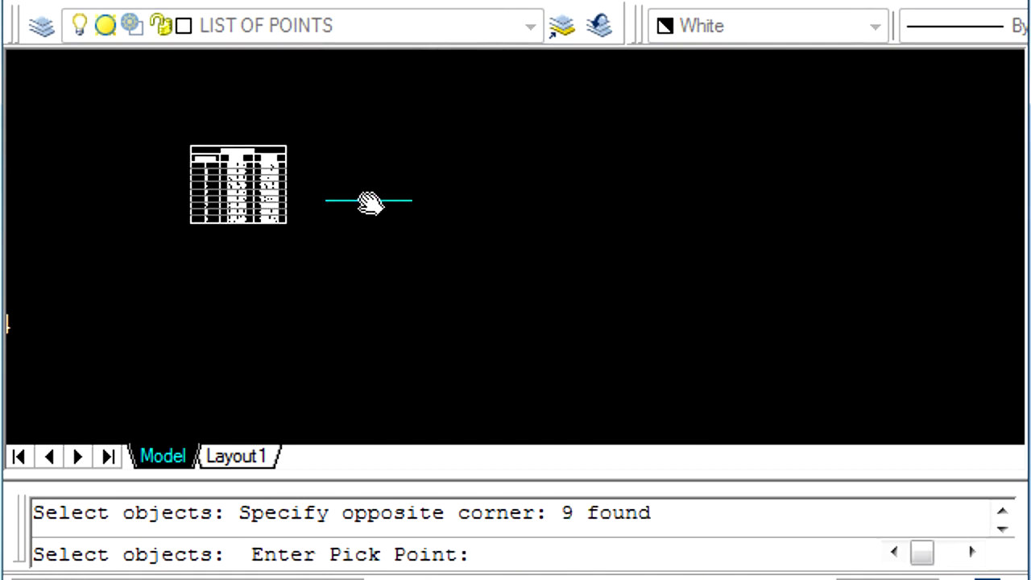
left_click(341, 148)
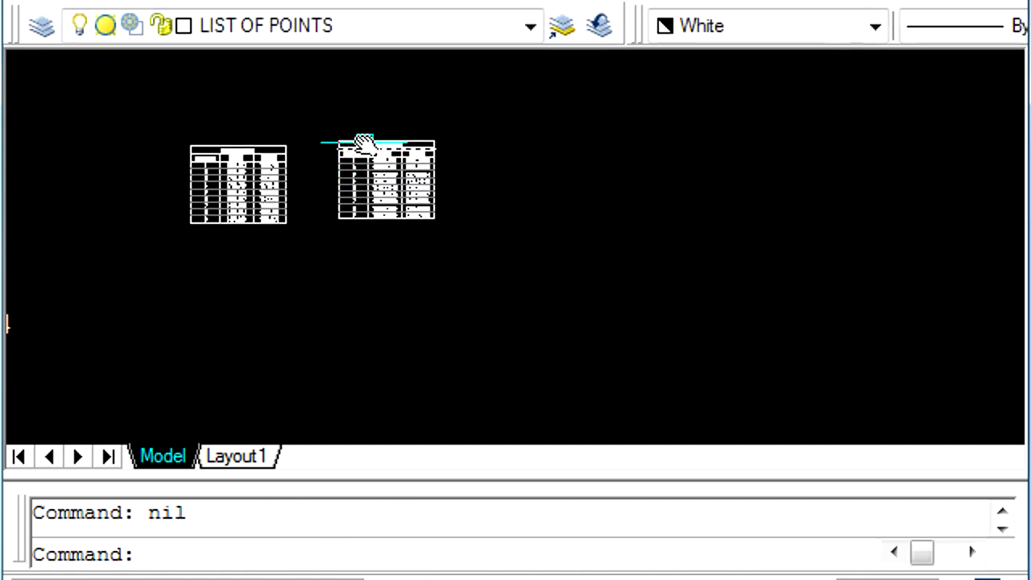
scroll(435, 191, "up", 10)
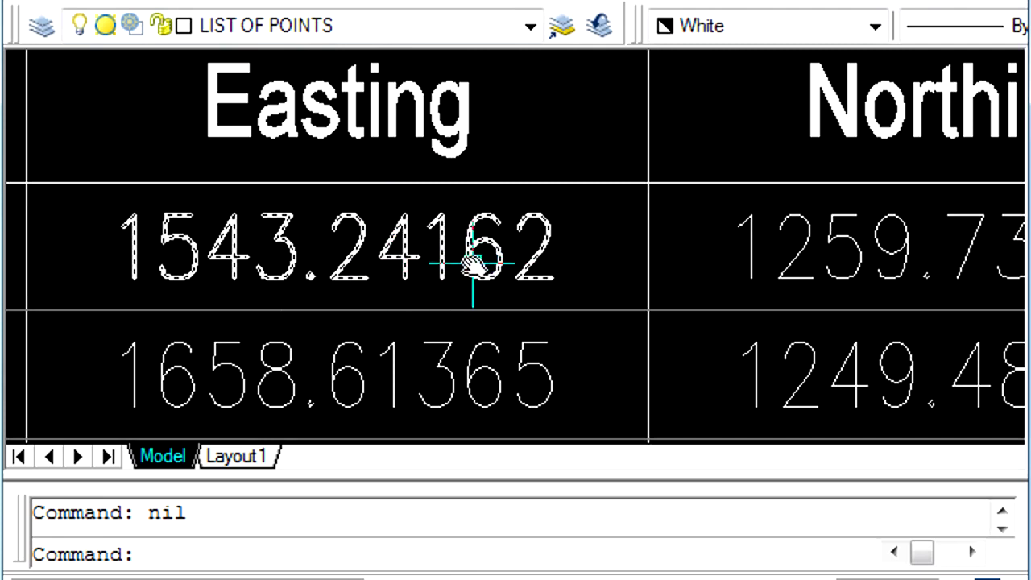
scroll(538, 256, "down", 5)
scroll(538, 254, "down", 5)
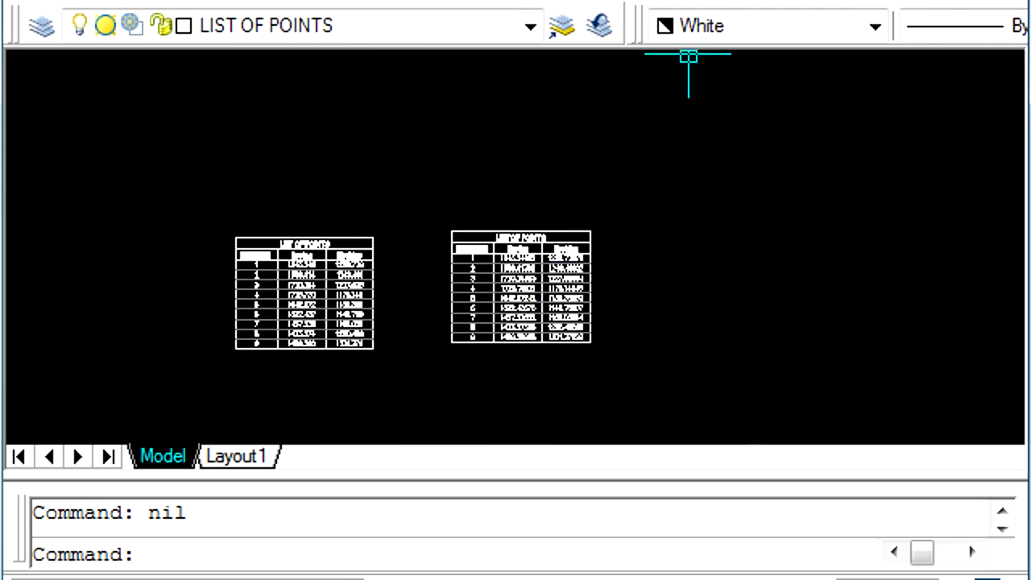
scroll(725, 56, "down", 3)
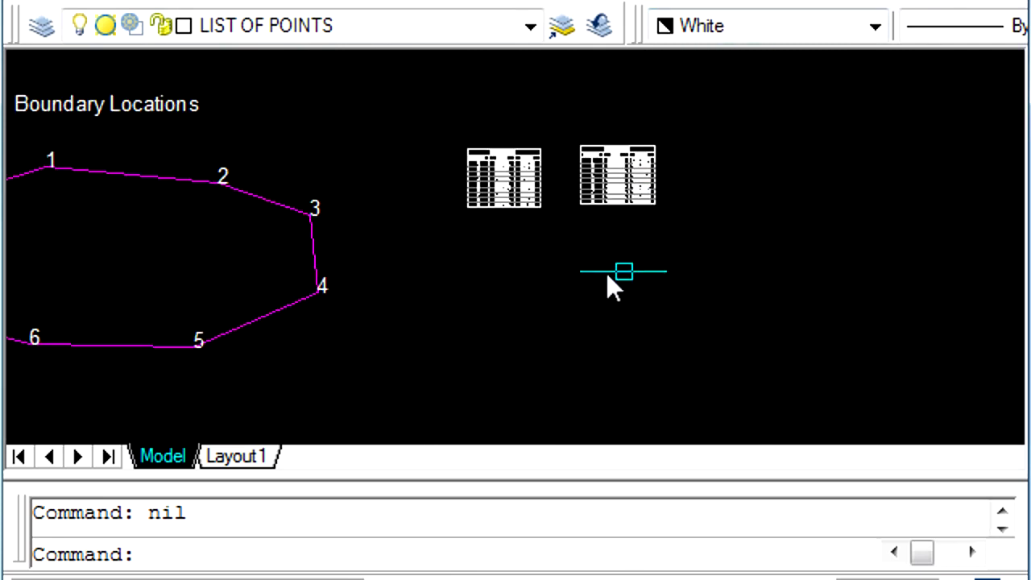
middle_click_drag(392, 288, 637, 288)
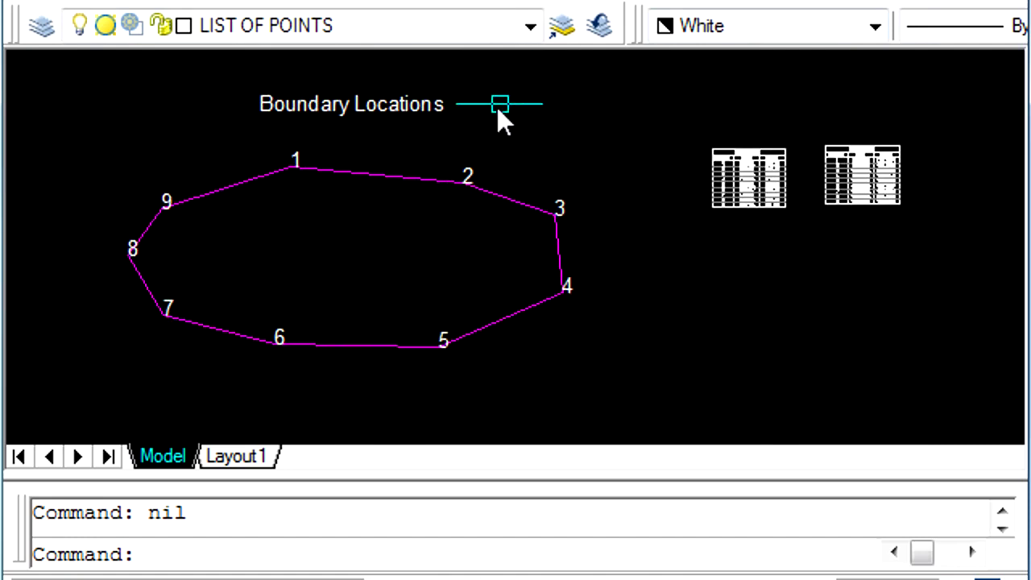
type("CET")
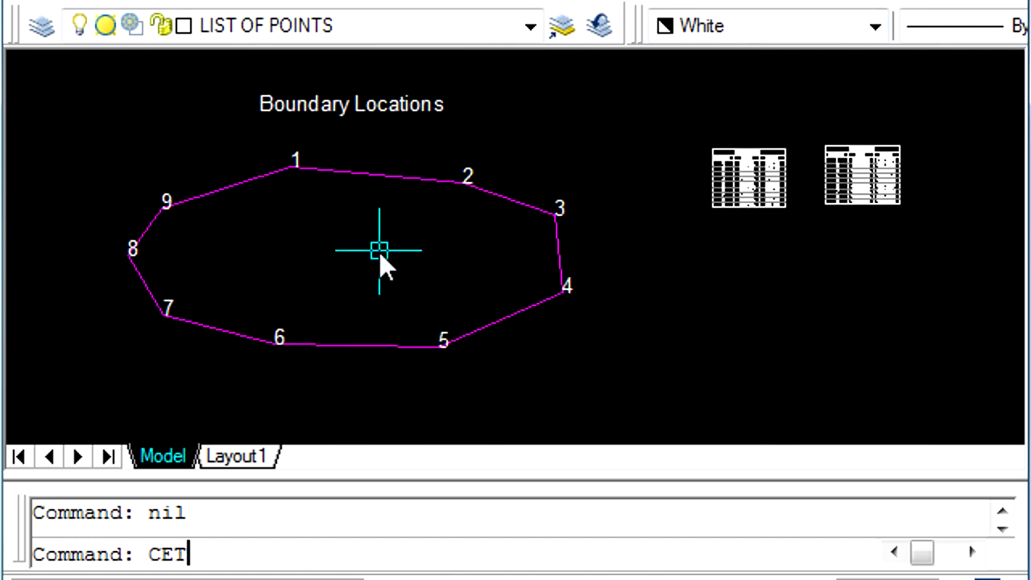
Run CET option E, name the file 'Boundary Points', and window-select the nine labels
key("Return")
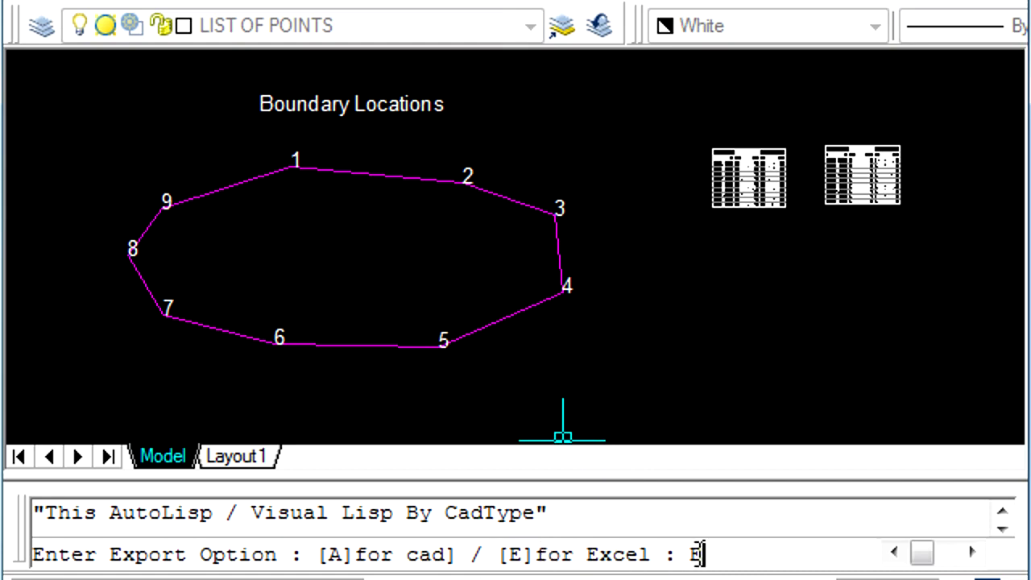
key("Return")
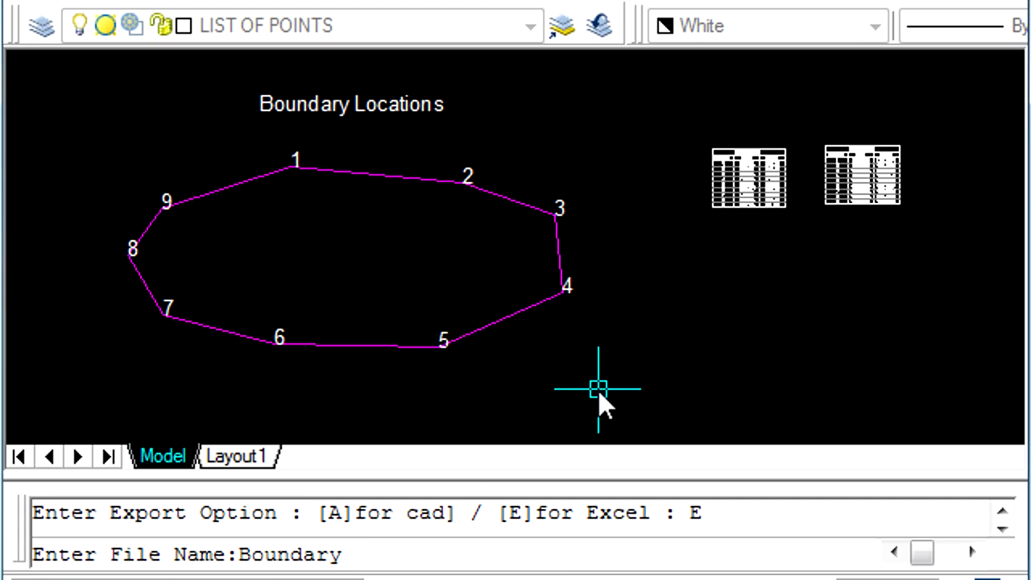
type("Boundary Point")
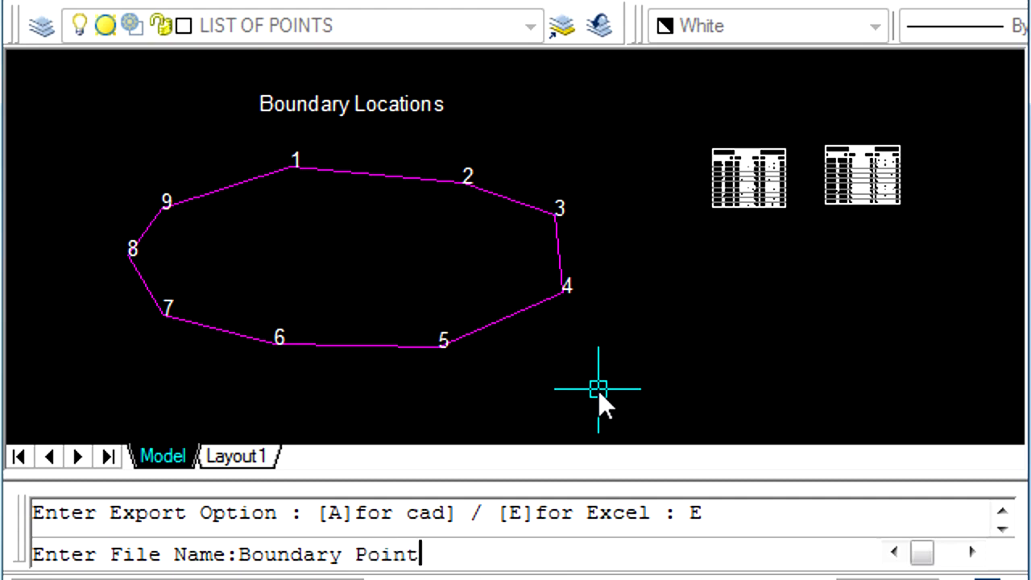
type("s")
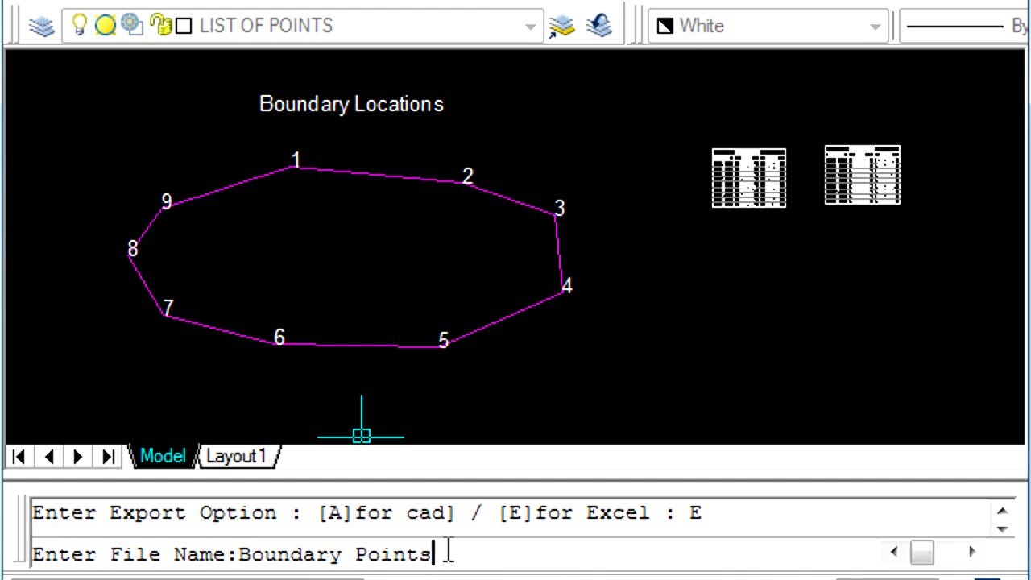
key("Return")
left_click(81, 133)
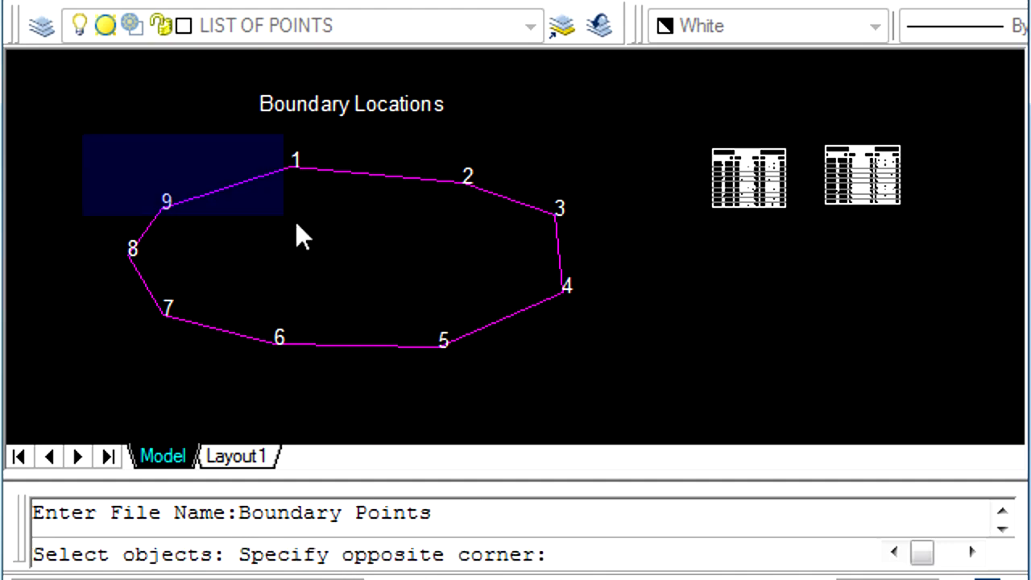
left_click(641, 399)
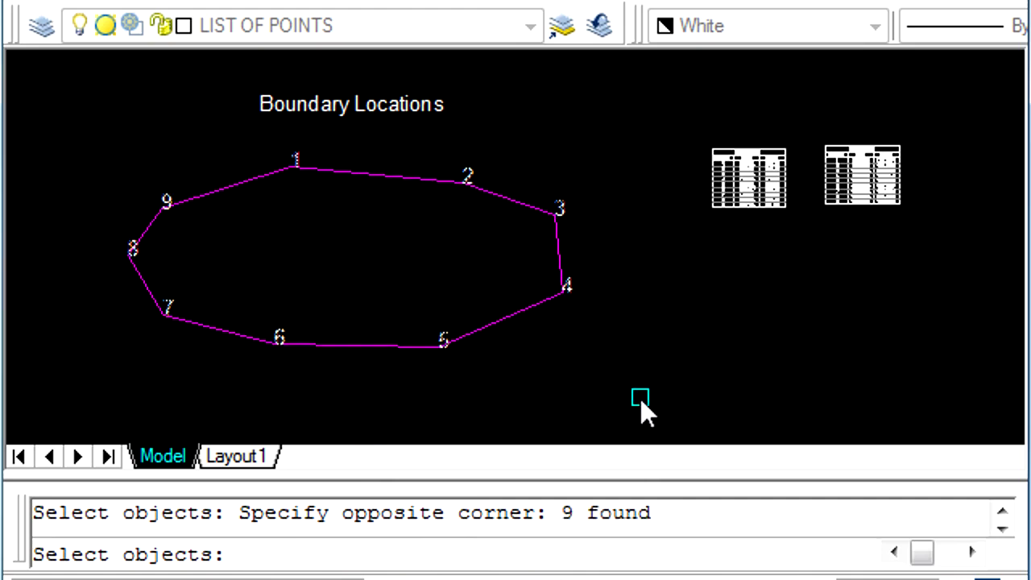
key("Return")
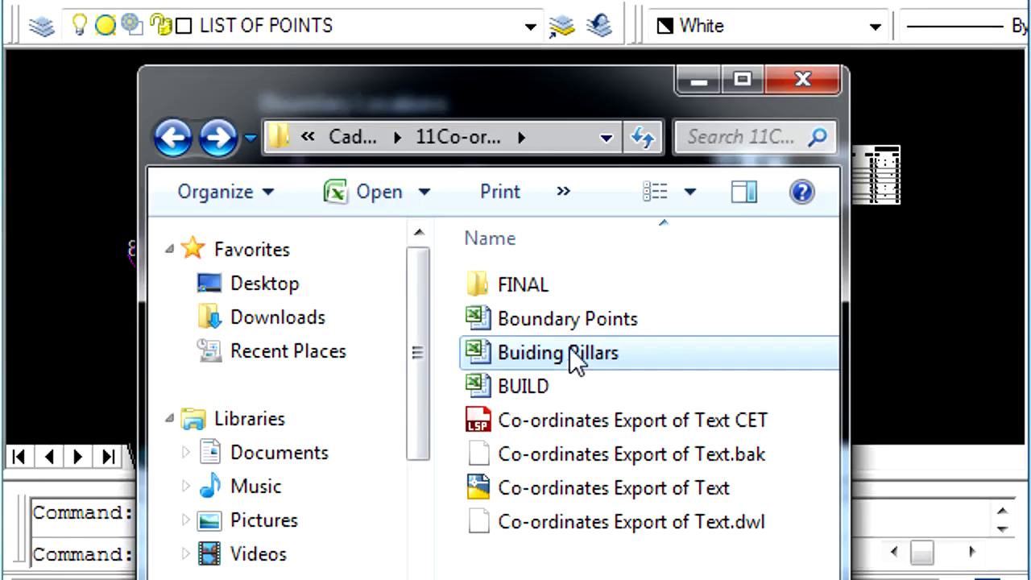
Open Boundary Points.xls despite the format warning and scroll through its rows
double_click(522, 324)
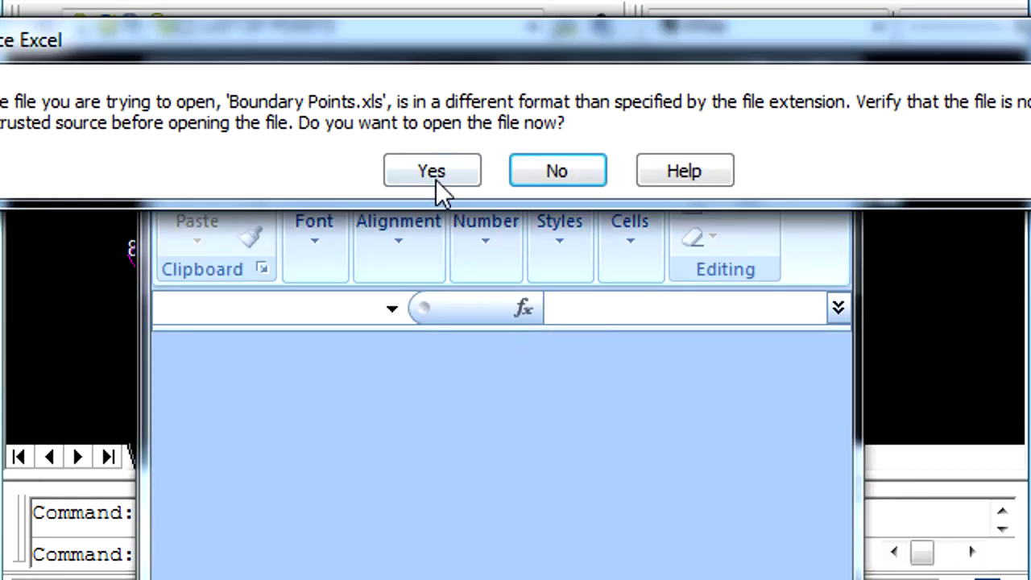
left_click(434, 178)
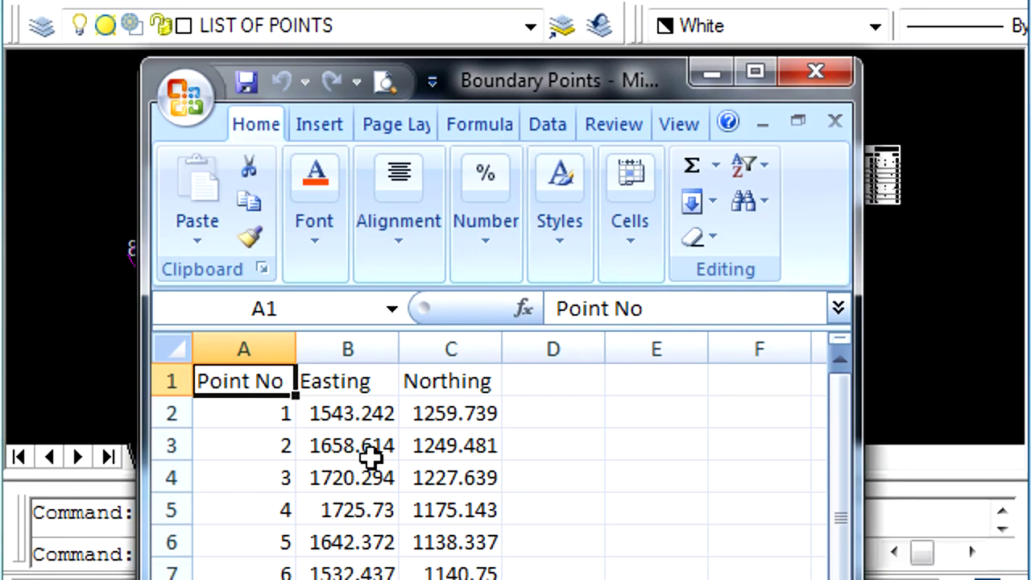
scroll(370, 456, "down", 1)
scroll(370, 458, "down", 1)
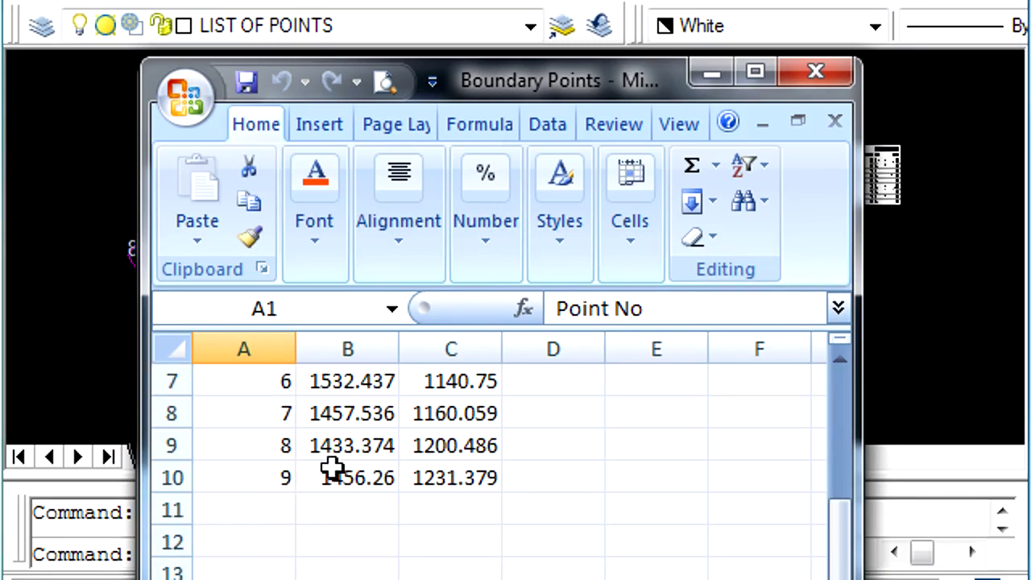
scroll(427, 481, "up", 2)
Widen the Easting and Northing columns, close Excel unsaved, and return to the Bench mark drawing
left_click_drag(501, 350, 559, 358)
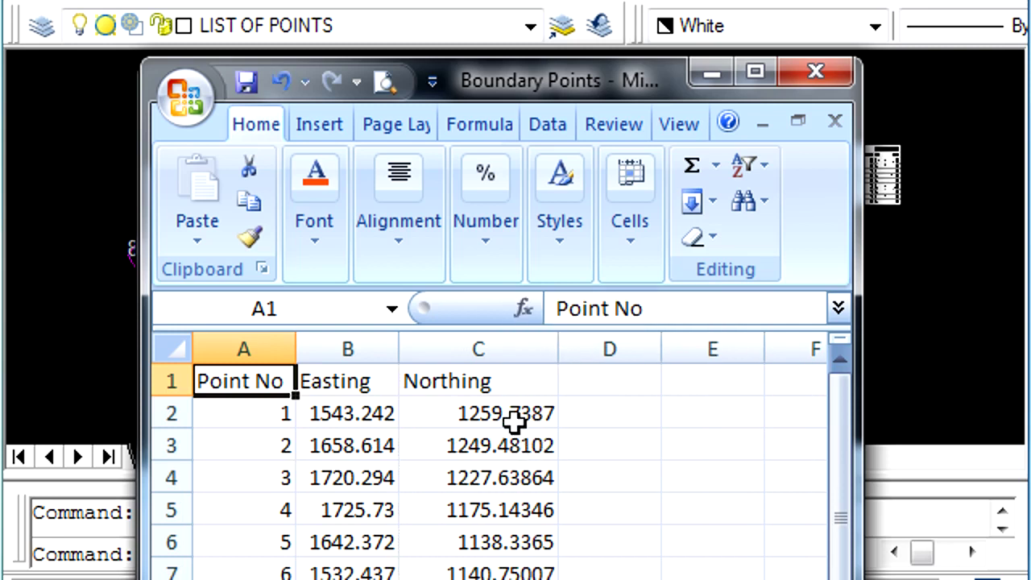
left_click_drag(401, 349, 460, 352)
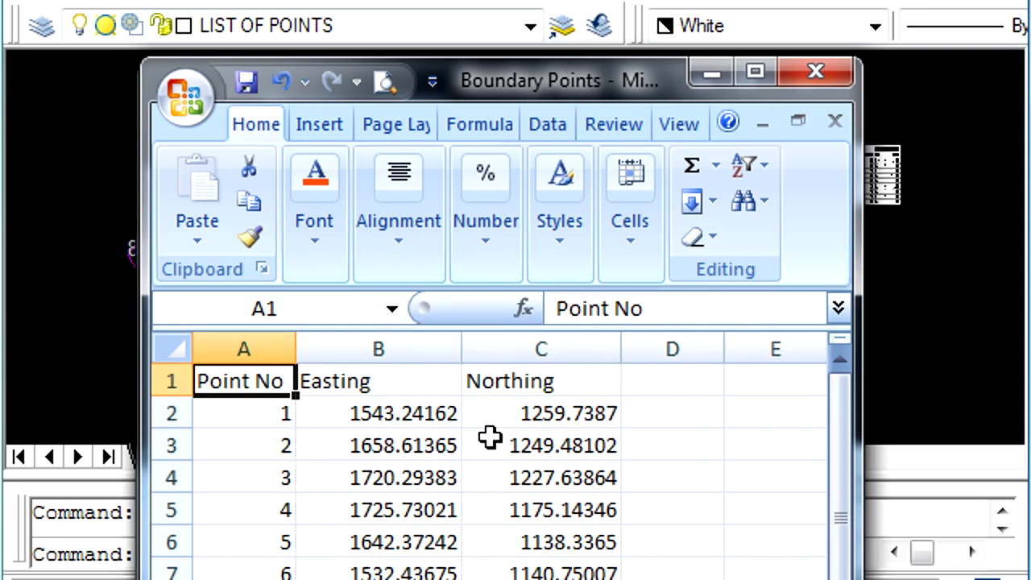
left_click(817, 72)
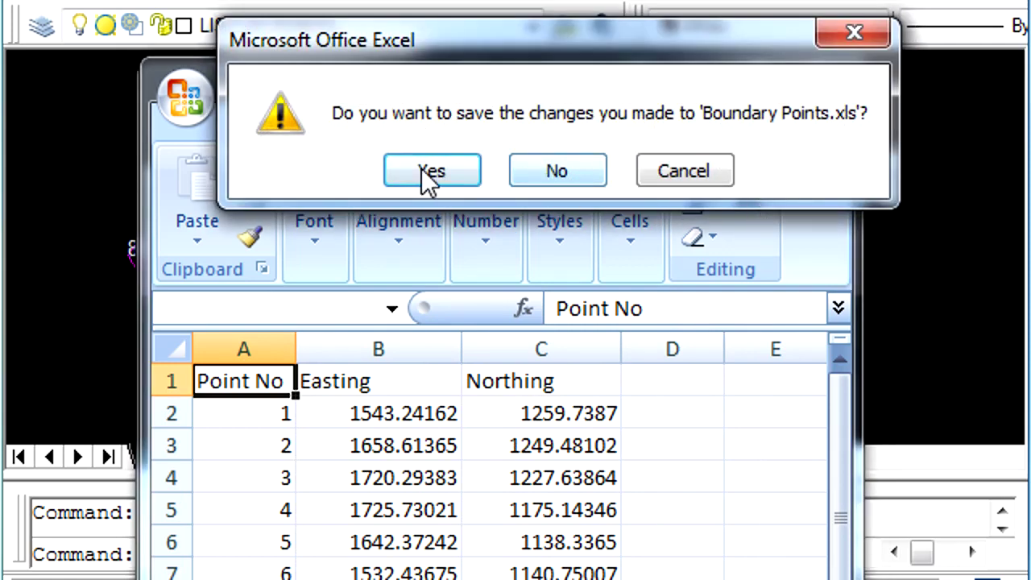
left_click(554, 175)
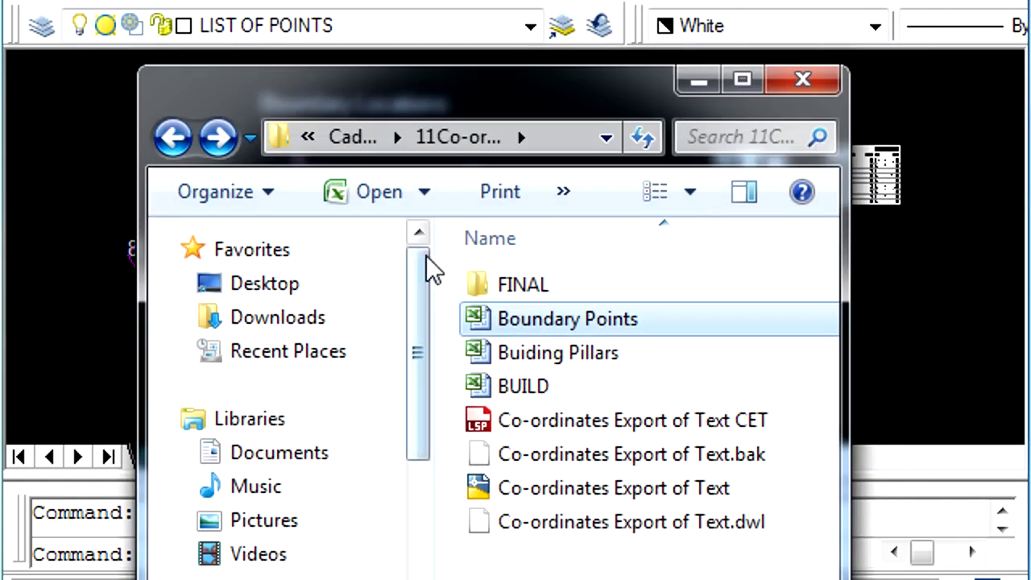
left_click(805, 79)
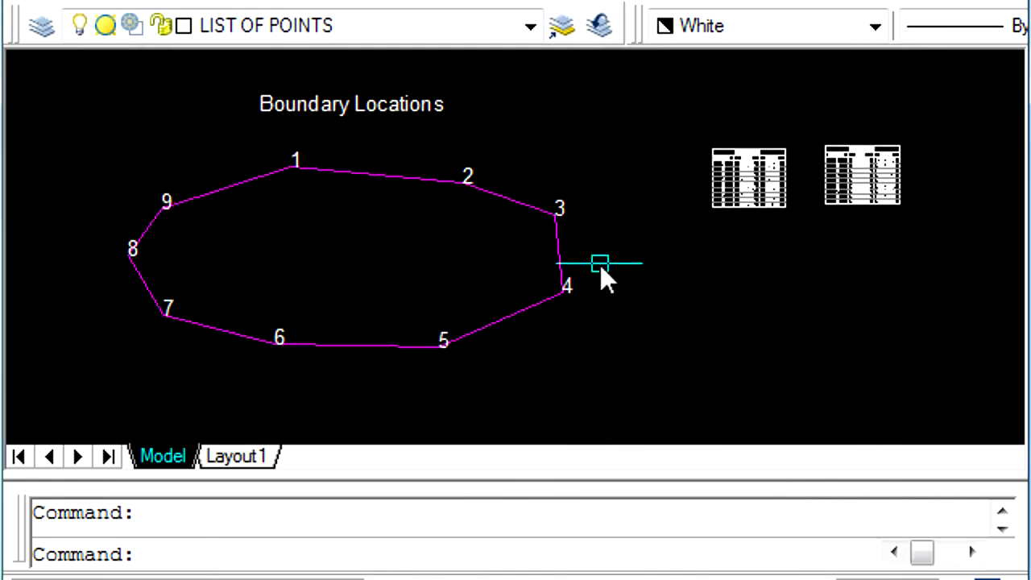
left_click(648, 57)
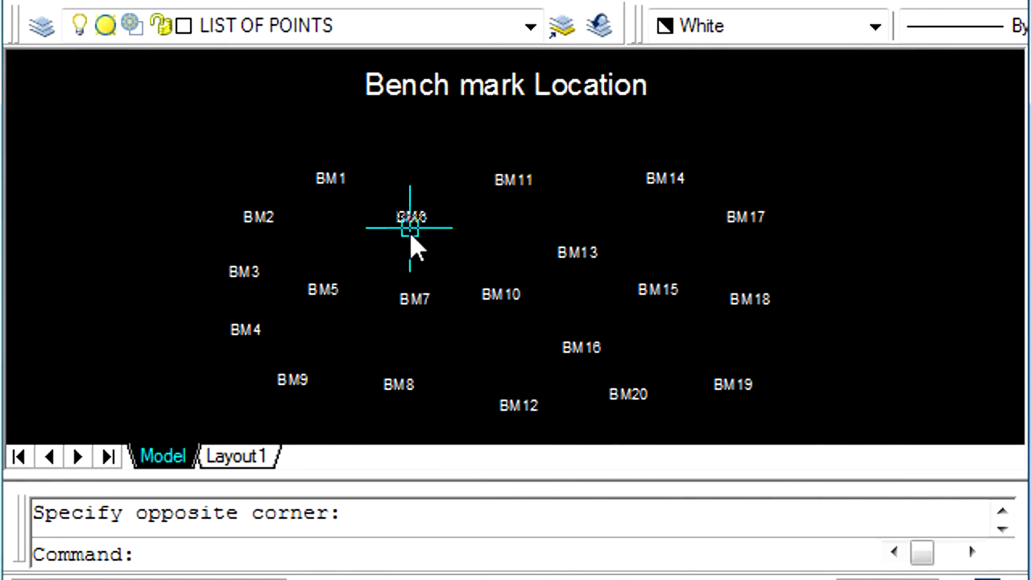
Generate a table of the 20 window-selected BM labels, placed right of the bench marks
scroll(330, 224, "up", 3)
mouse_move(330, 223)
middle_mouse_down()
mouse_move(281, 401)
mouse_move(261, 405)
mouse_move(252, 313)
mouse_move(258, 437)
mouse_move(336, 255)
mouse_move(494, 166)
mouse_move(590, 176)
mouse_move(596, 163)
middle_mouse_up()
scroll(617, 322, "down", 3)
scroll(543, 248, "down", 3)
scroll(550, 266, "up", 3)
mouse_move(550, 266)
middle_mouse_down()
mouse_move(520, 299)
mouse_move(468, 303)
middle_mouse_up()
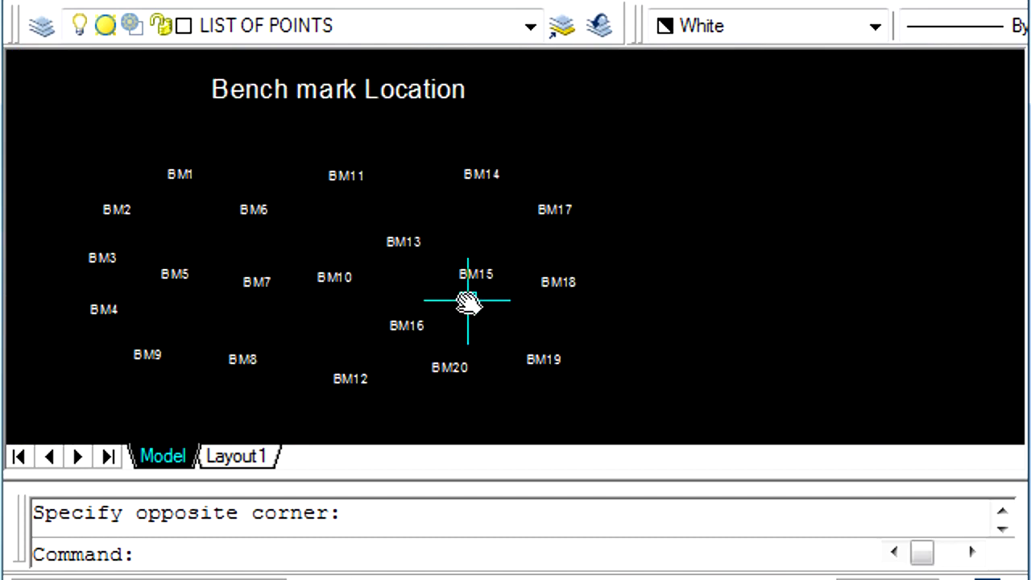
type("CET")
key("Return")
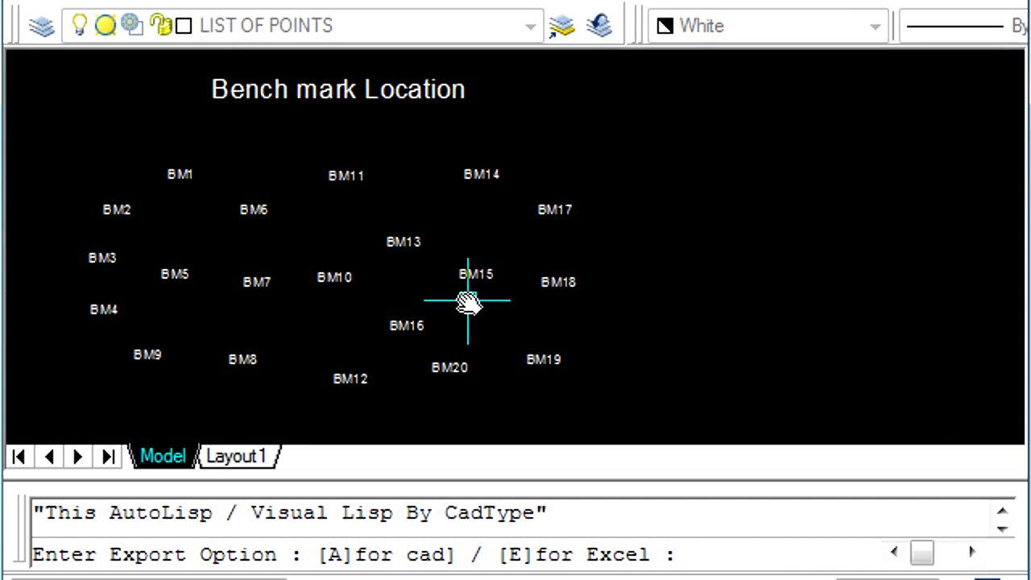
type("A")
key("Return")
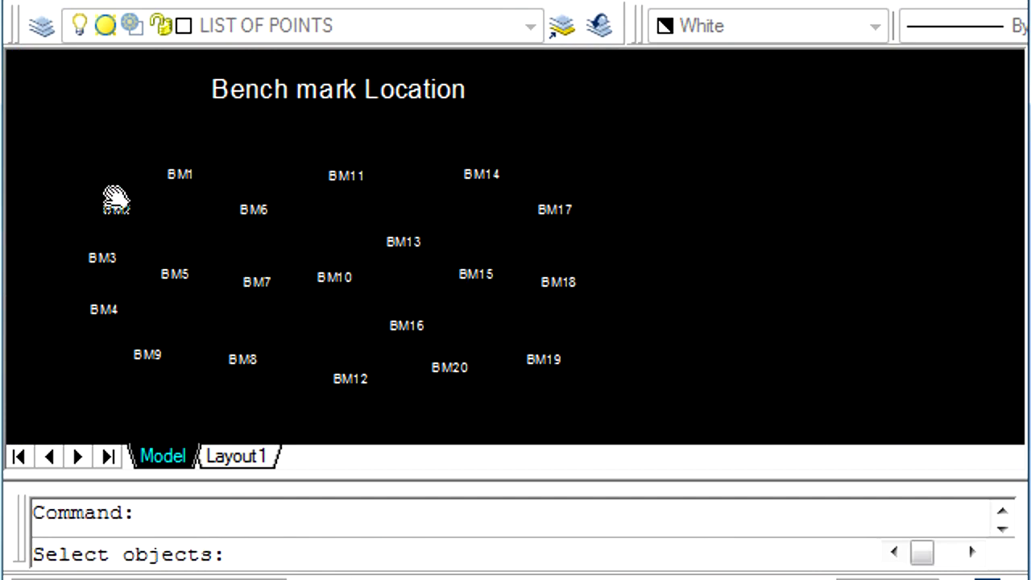
left_click(47, 141)
left_click(628, 399)
key("Return")
left_click(673, 157)
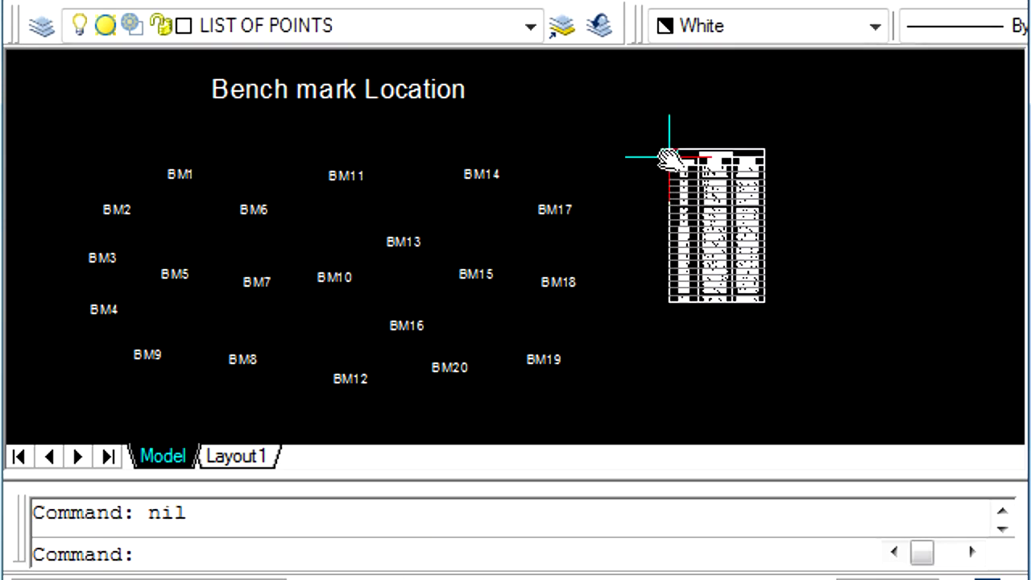
Zoom and pan to check the table's five-decimal Easting and Northing rows against the points
scroll(699, 169, "up", 3)
scroll(699, 169, "up", 3)
scroll(684, 330, "down", 2)
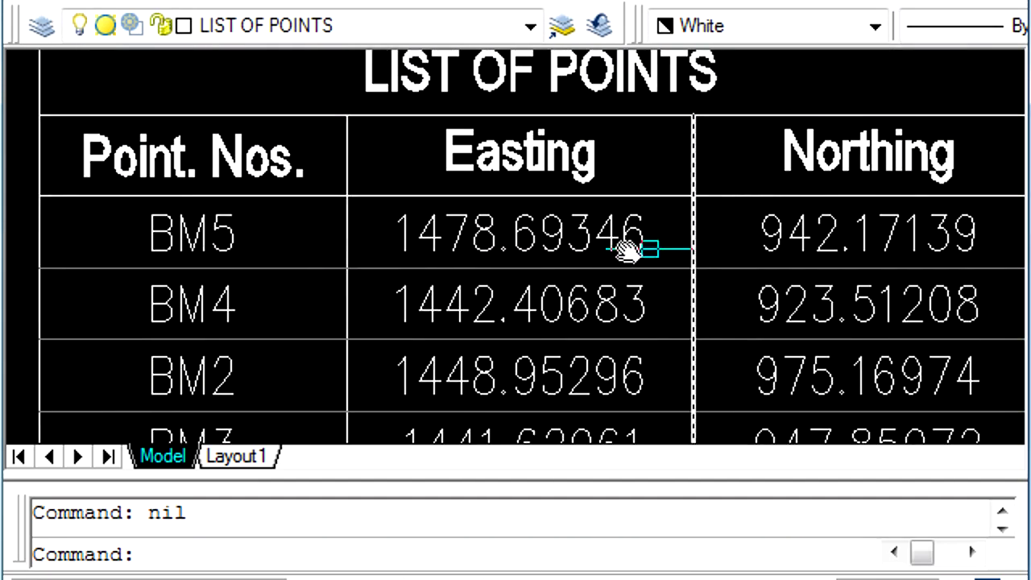
scroll(571, 269, "up", 1)
scroll(503, 245, "up", 1)
mouse_move(271, 286)
middle_mouse_down()
mouse_move(295, 265)
mouse_move(332, 294)
mouse_move(438, 281)
mouse_move(428, 272)
mouse_move(443, 239)
mouse_move(426, 260)
mouse_move(491, 325)
middle_mouse_up()
scroll(493, 355, "down", 4)
scroll(507, 157, "up", 5)
scroll(559, 286, "down", 8)
scroll(557, 210, "up", 6)
scroll(558, 211, "up", 1)
scroll(558, 212, "down", 5)
middle_click_drag(697, 283, 770, 195)
scroll(637, 274, "down", 3)
scroll(626, 276, "down", 2)
scroll(403, 290, "up", 3)
mouse_move(403, 293)
middle_mouse_down()
mouse_move(414, 244)
mouse_move(420, 292)
middle_mouse_up()
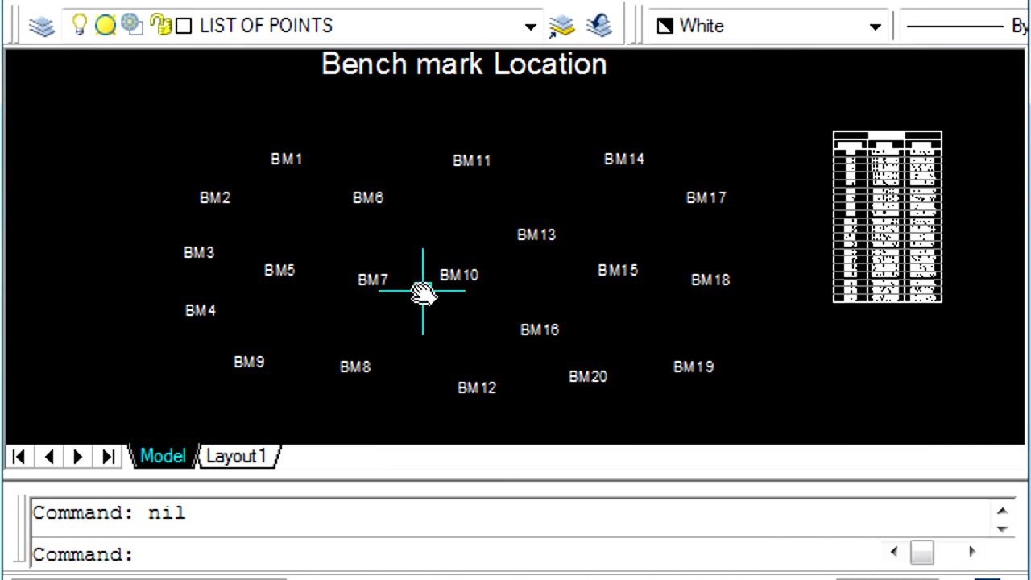
Run CE with the Excel option, name the file 'Bench Mark Locations', and window-select the 20 BM labels
type("CET")
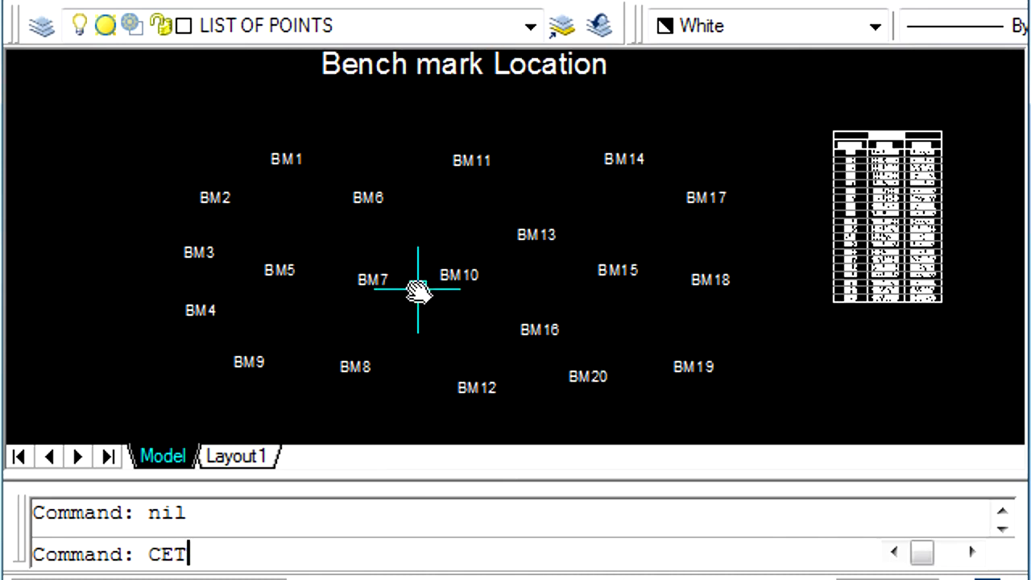
key("Return")
type("E")
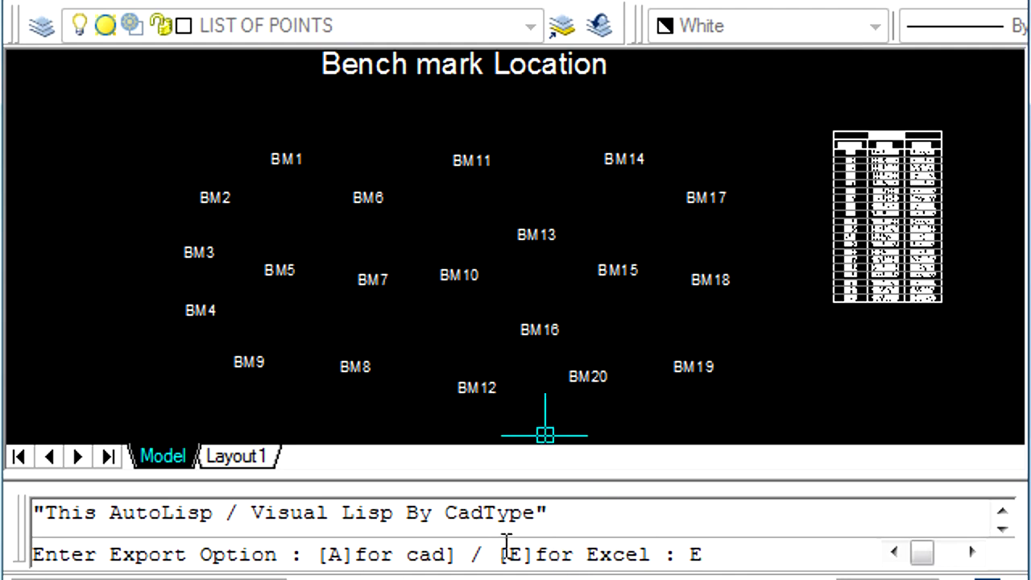
key("Return")
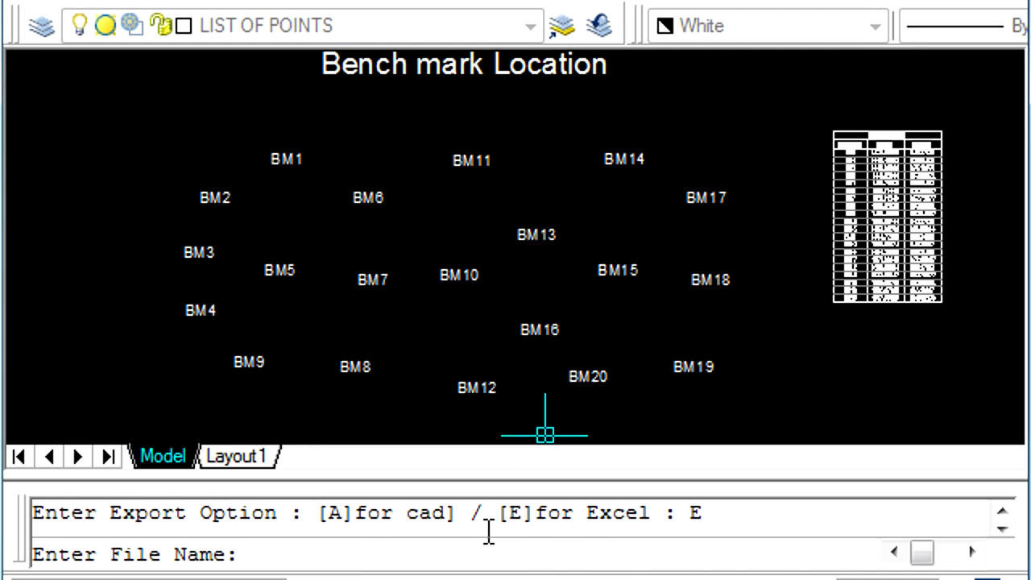
type("Bench")
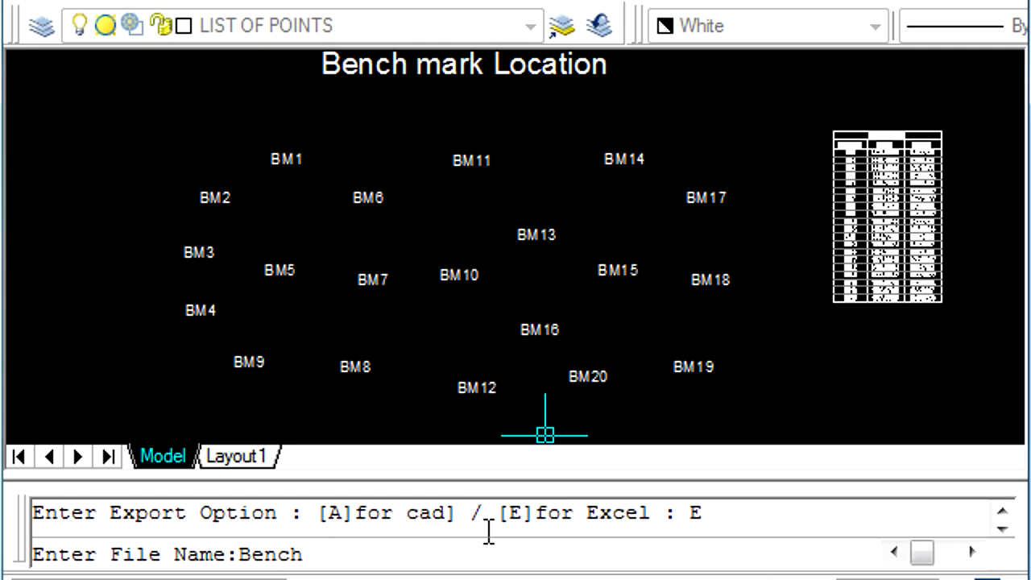
type(" Mark L")
type("ocatio")
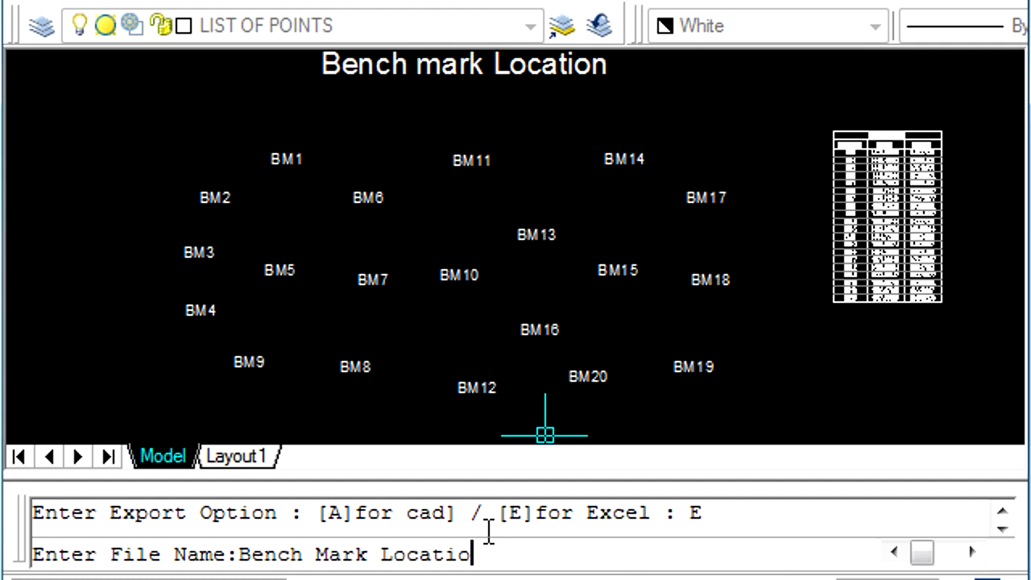
type("ns")
key("Return")
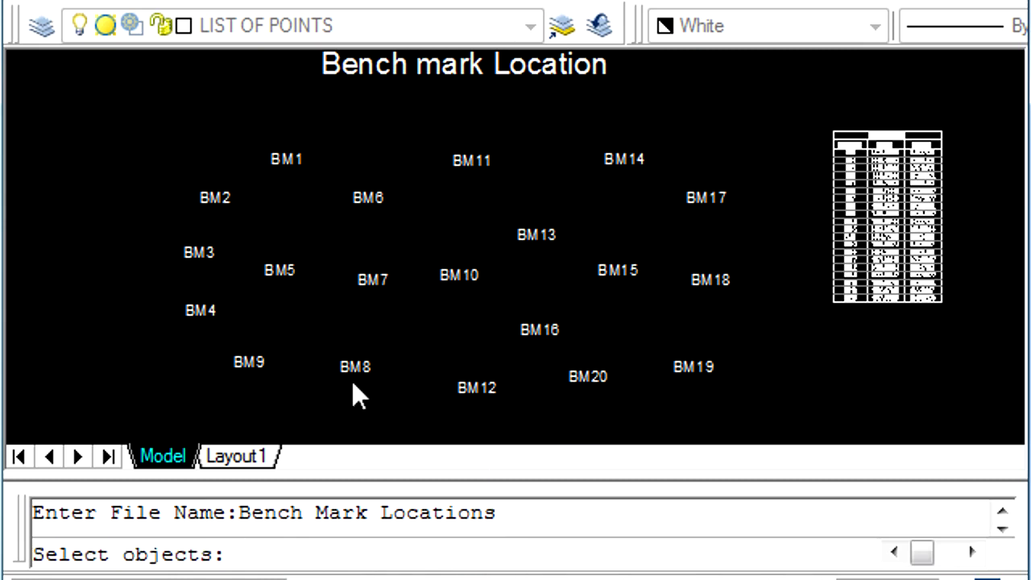
left_click(124, 109)
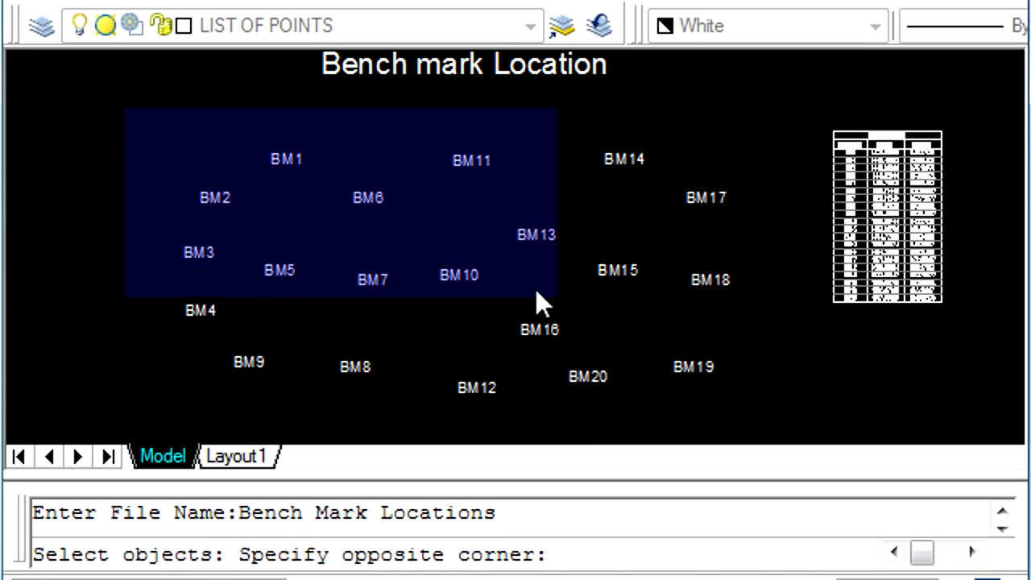
left_click(762, 417)
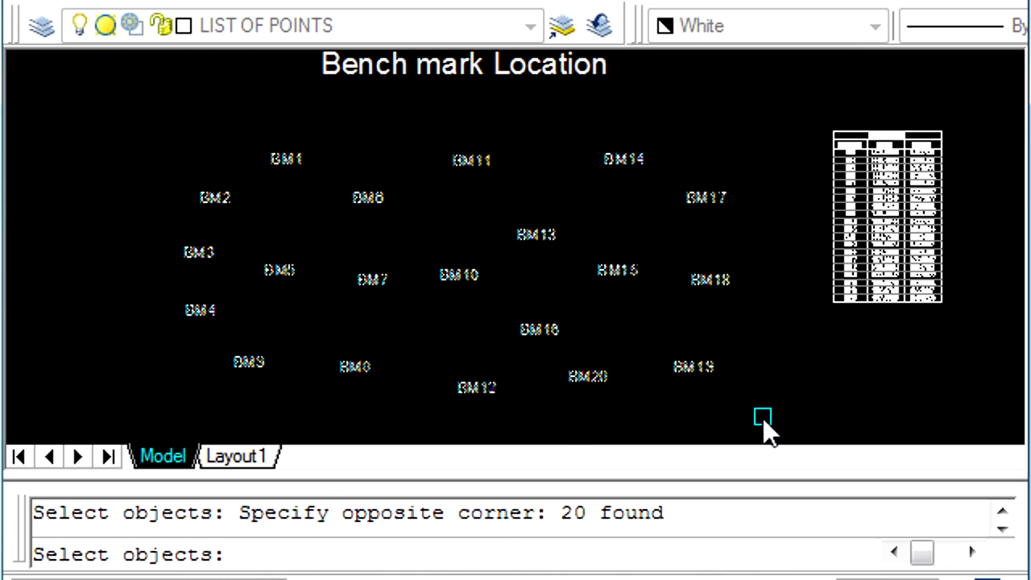
key("Return")
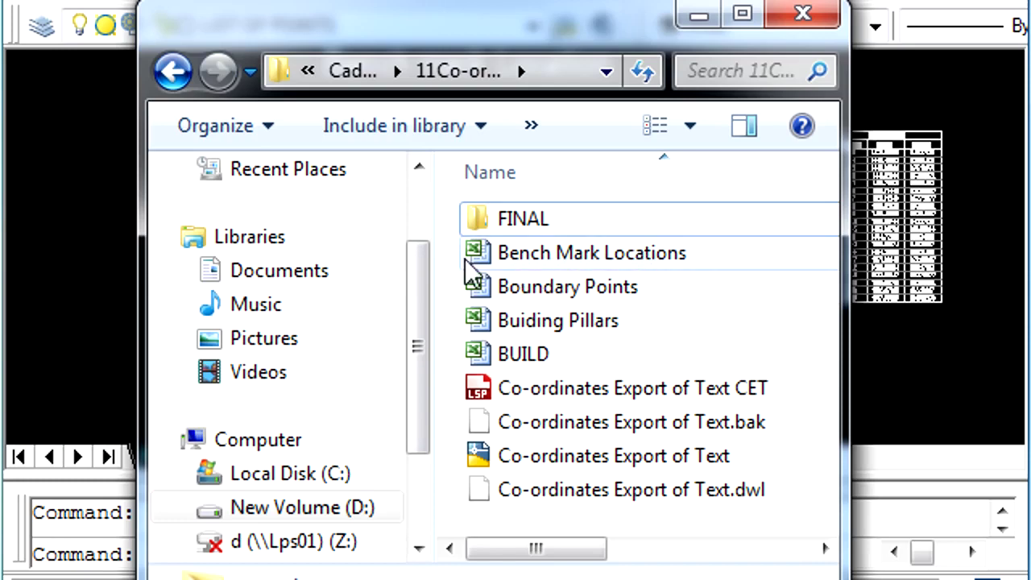
Open Bench Mark Locations.xls, accept the format warning, and scroll through the point rows
left_click(575, 256)
double_click(575, 256)
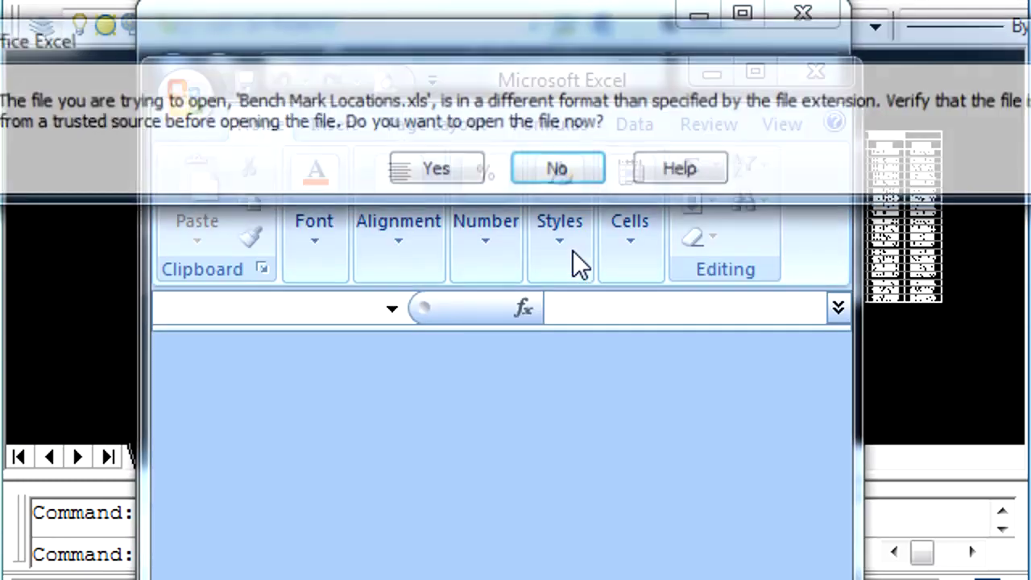
left_click(452, 179)
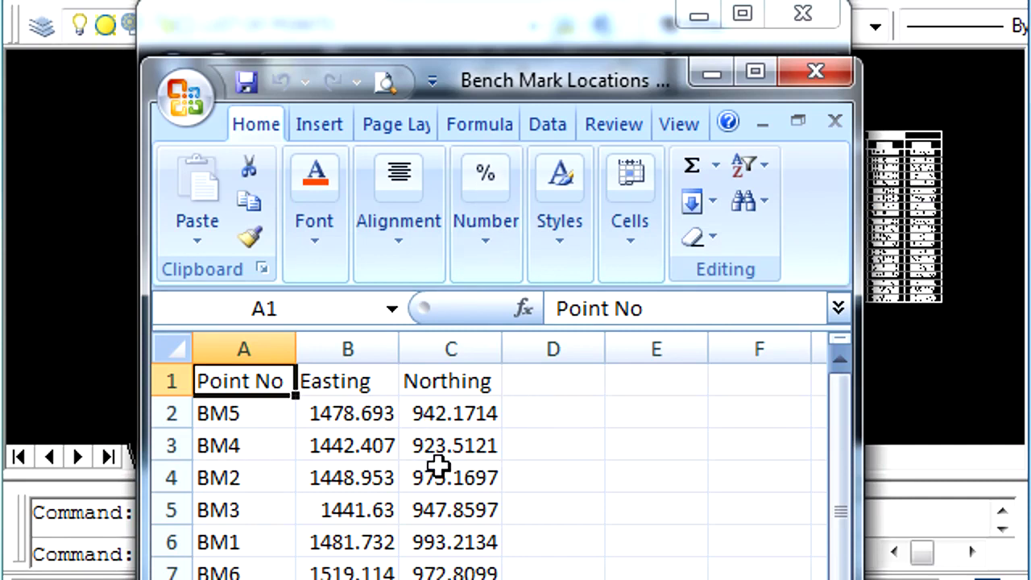
scroll(343, 460, "down", 1)
scroll(342, 459, "down", 1)
scroll(343, 459, "down", 3)
scroll(343, 459, "down", 1)
scroll(306, 471, "up", 2)
scroll(274, 486, "up", 4)
scroll(274, 486, "down", 4)
scroll(298, 469, "down", 4)
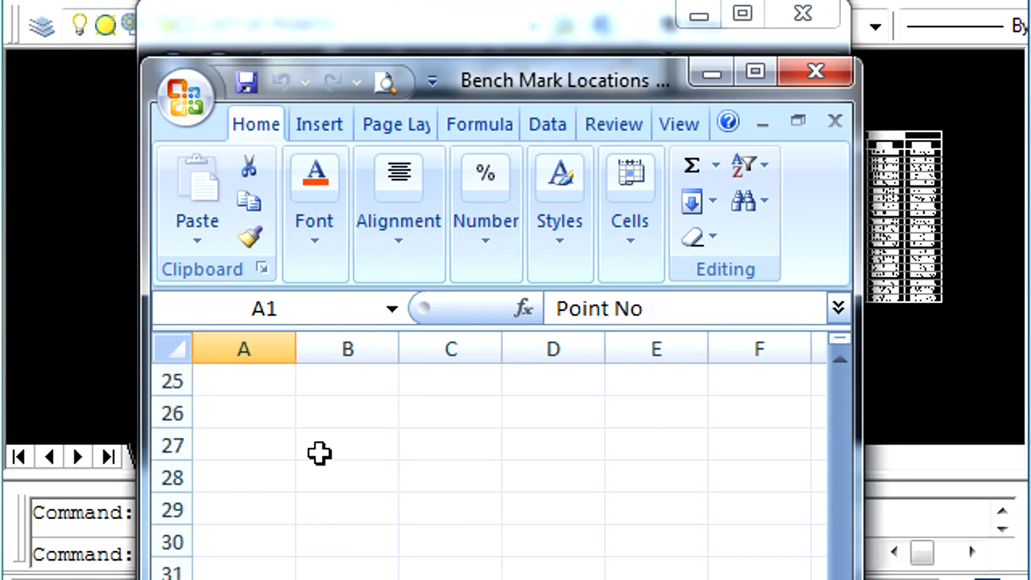
scroll(330, 449, "up", 7)
scroll(346, 443, "up", 1)
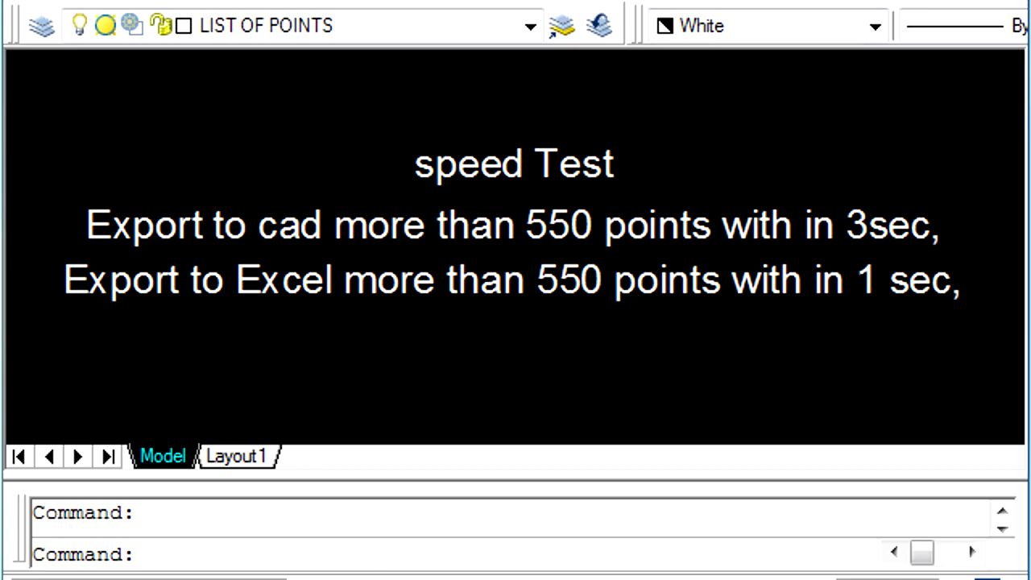
Zoom out and pan until the whole cloud of several hundred scattered points is visible
scroll(443, 371, "up", 1)
scroll(610, 267, "down", 2)
scroll(649, 333, "down", 2)
scroll(551, 137, "down", 3)
scroll(568, 201, "down", 2)
middle_click_drag(582, 253, 530, 172)
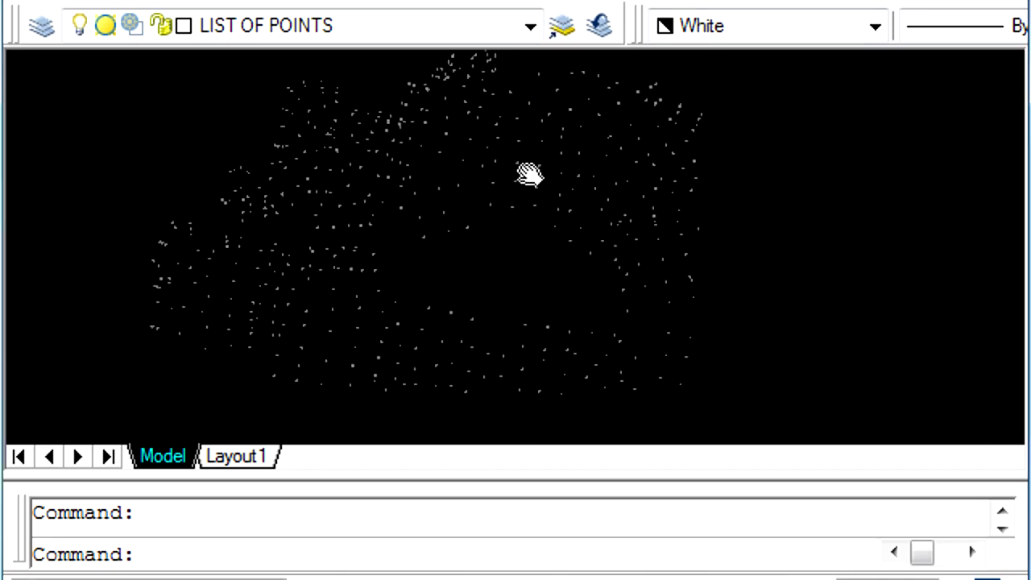
scroll(543, 213, "down", 2)
scroll(483, 209, "down", 1)
middle_click_drag(448, 183, 417, 202)
scroll(338, 205, "up", 5)
scroll(322, 208, "up", 5)
scroll(352, 373, "down", 3)
scroll(617, 311, "down", 2)
scroll(655, 322, "up", 3)
scroll(402, 265, "up", 3)
scroll(571, 281, "down", 3)
scroll(548, 341, "down", 2)
middle_click_drag(548, 341, 357, 242)
scroll(403, 282, "up", 3)
Run CET with option A on all 551 window-selected points and place the table beside them
type("CET")
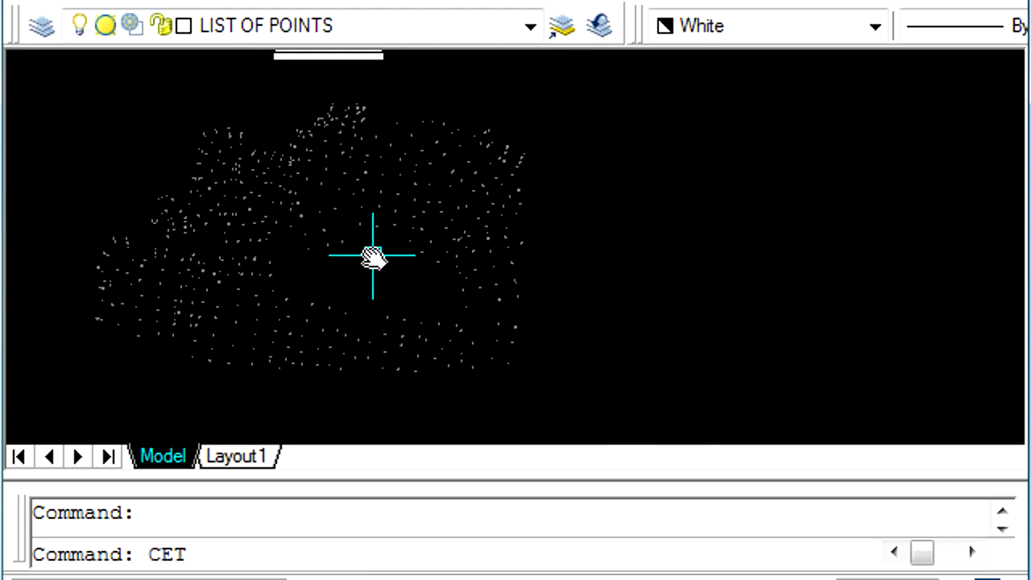
key("Return")
type("A]for cad] / [E]for Excel : A")
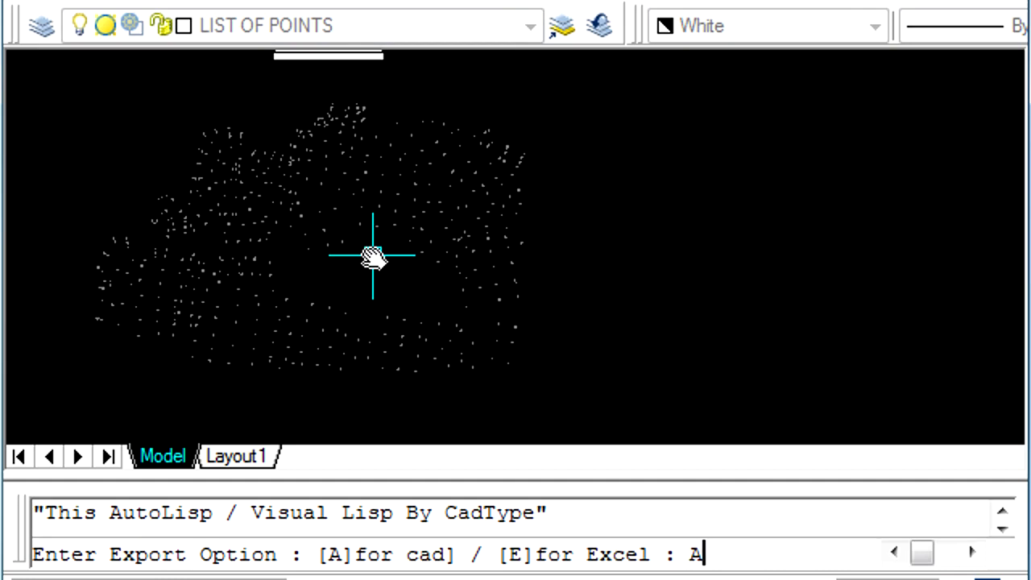
key("Return")
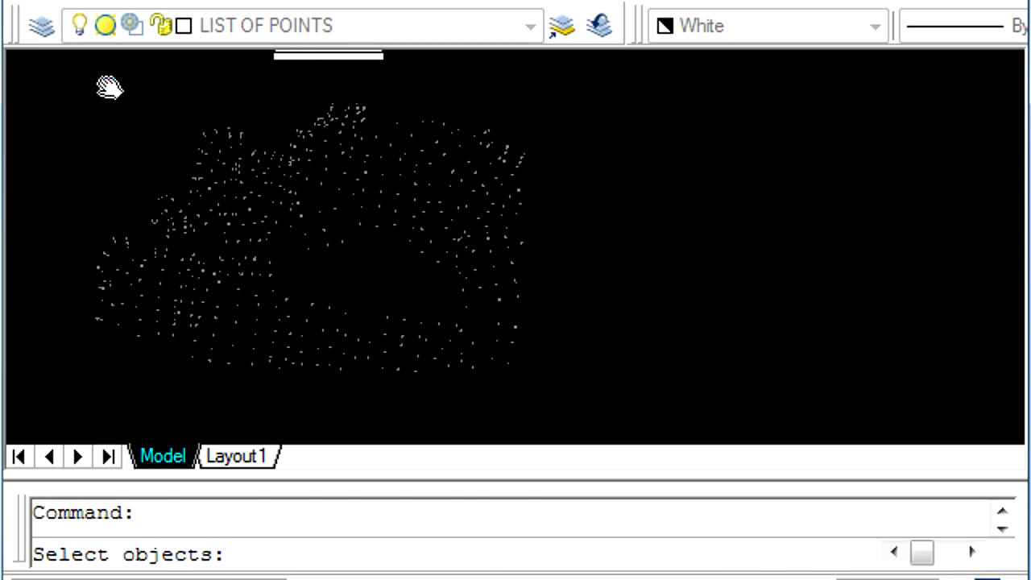
left_click(67, 81)
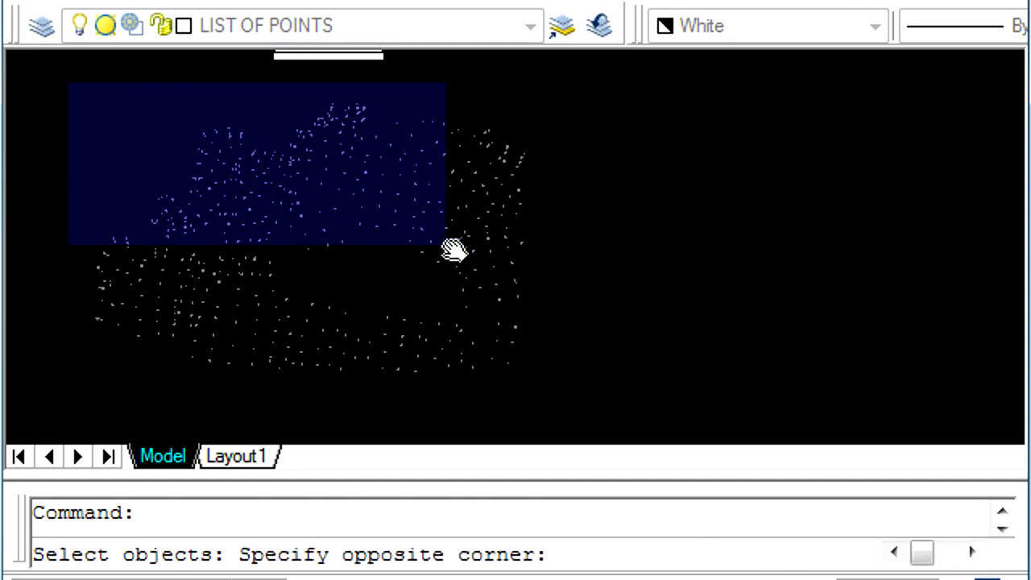
left_click(602, 406)
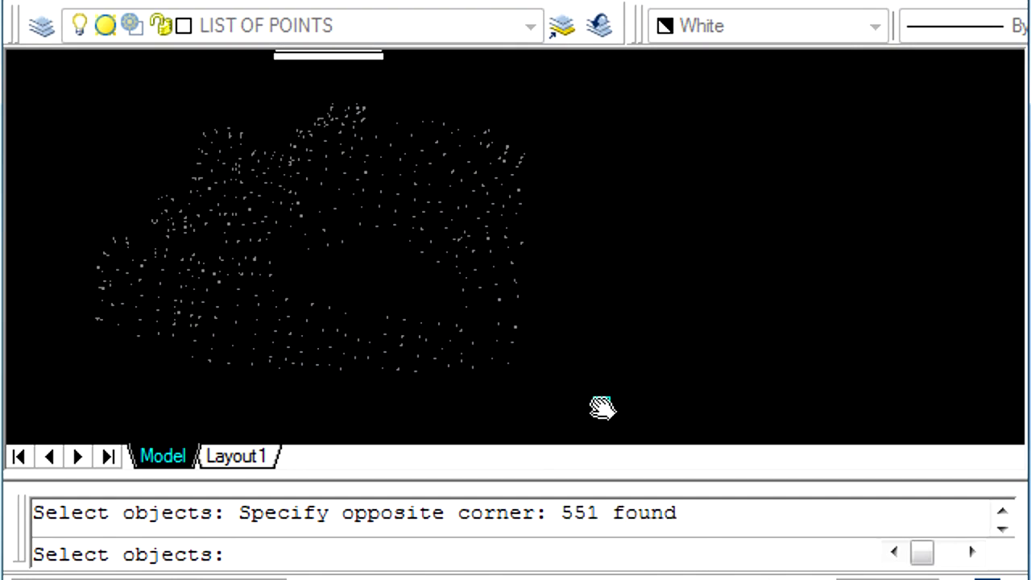
key("Return")
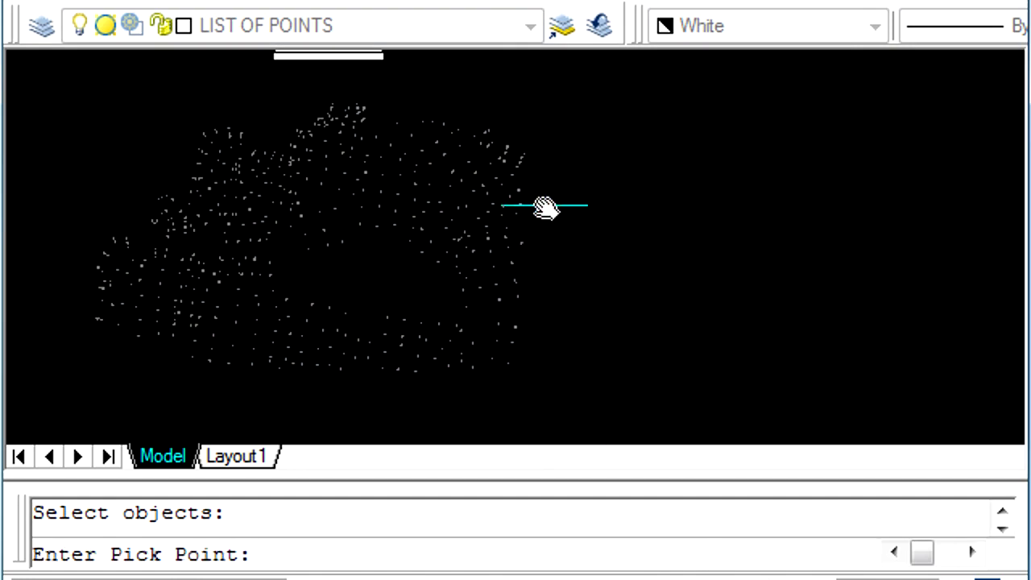
scroll(545, 207, "down", 3)
scroll(537, 193, "up", 1)
middle_click_drag(526, 196, 440, 166)
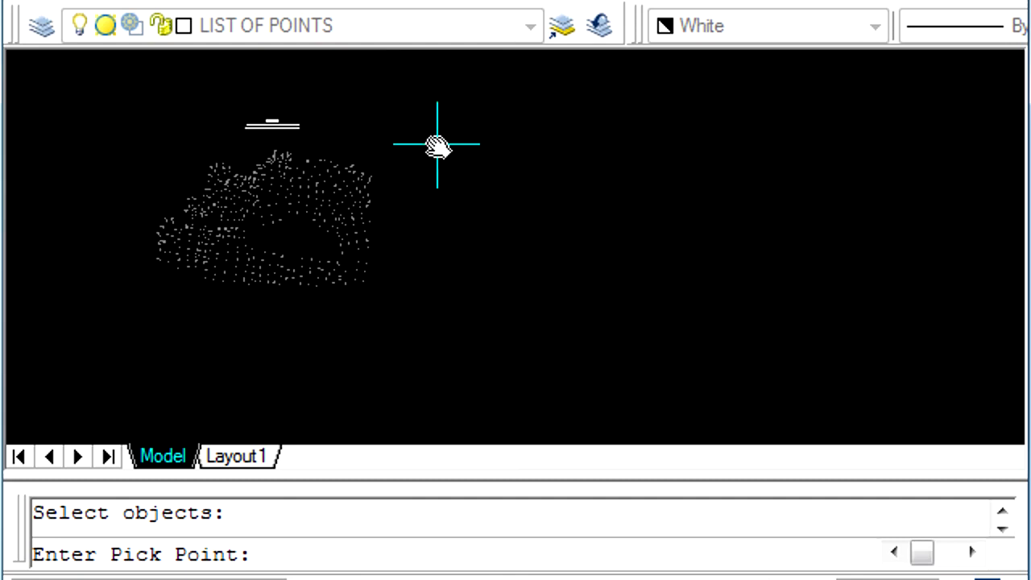
left_click(425, 127)
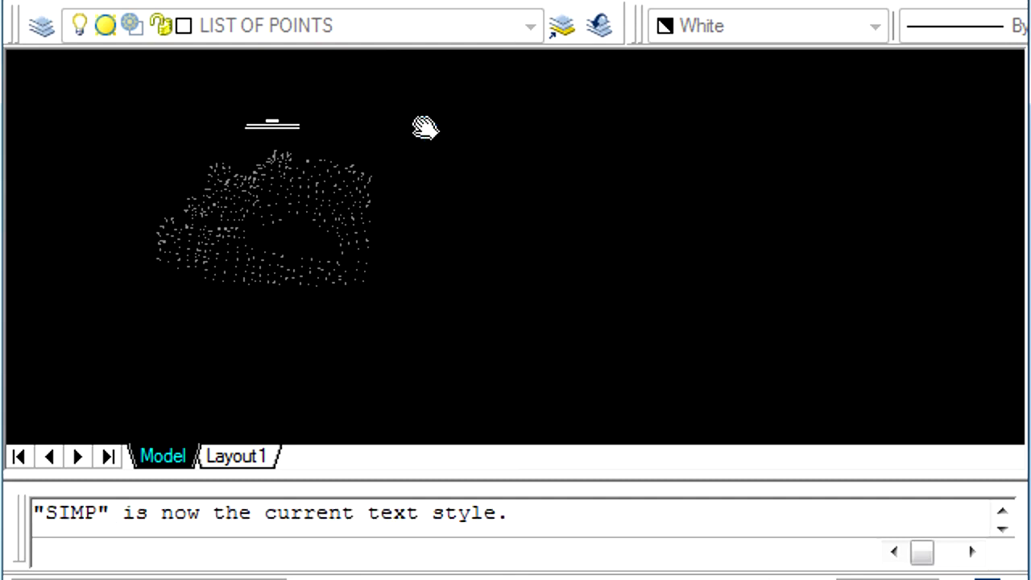
Pan down the new LIST OF POINTS table to review its later MH rows
mouse_move(479, 202)
middle_mouse_down()
mouse_move(442, 152)
mouse_move(368, 150)
mouse_move(449, 389)
middle_mouse_up()
scroll(449, 389, "up", 8)
middle_click_drag(525, 230, 460, 341)
scroll(460, 341, "up", 3)
middle_click_drag(483, 265, 499, 198)
middle_click_drag(460, 363, 460, 201)
middle_click_drag(460, 323, 460, 193)
middle_click_drag(460, 435, 456, 219)
scroll(499, 256, "down", 5)
Pan and zoom back to centre the point cloud alongside the thin table strip
middle_click_drag(500, 256, 437, 306)
scroll(449, 237, "down", 3)
scroll(460, 168, "up", 4)
middle_click_drag(460, 168, 463, 311)
scroll(454, 143, "down", 4)
scroll(419, 304, "up", 3)
scroll(435, 322, "up", 4)
scroll(503, 345, "down", 4)
mouse_move(529, 212)
middle_mouse_down()
mouse_move(521, 295)
mouse_move(534, 138)
middle_mouse_up()
scroll(483, 339, "up", 4)
scroll(405, 334, "up", 4)
scroll(411, 338, "down", 6)
mouse_move(427, 346)
middle_mouse_down()
mouse_move(617, 363)
mouse_move(553, 371)
mouse_move(552, 384)
middle_mouse_up()
scroll(547, 338, "up", 4)
mouse_move(539, 293)
middle_mouse_down()
mouse_move(533, 384)
mouse_move(520, 345)
mouse_move(494, 320)
middle_mouse_up()
scroll(531, 363, "down", 4)
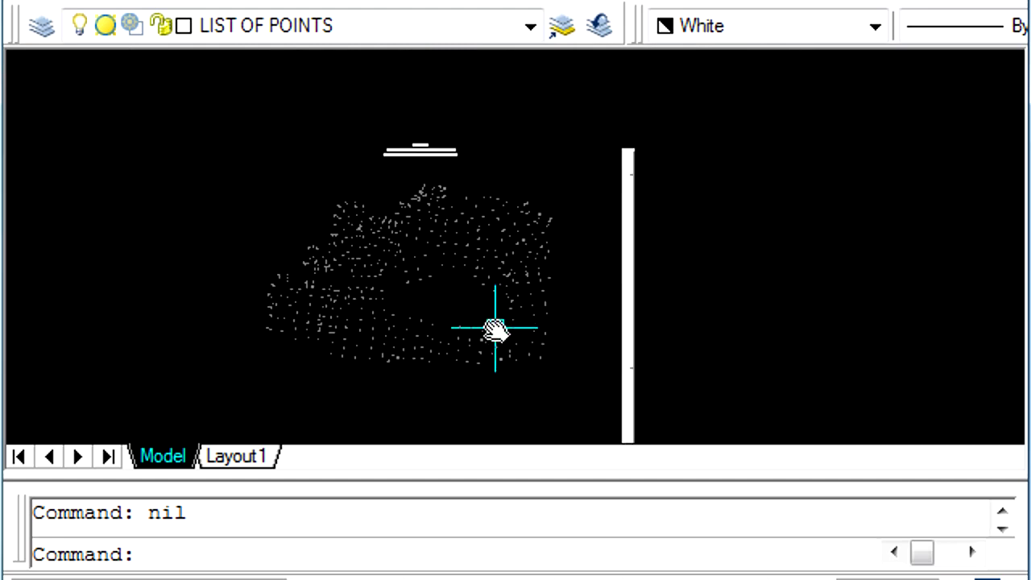
Rerun CET with Excel output named CODES and window-select all 551 points
type("CET")
key("Return")
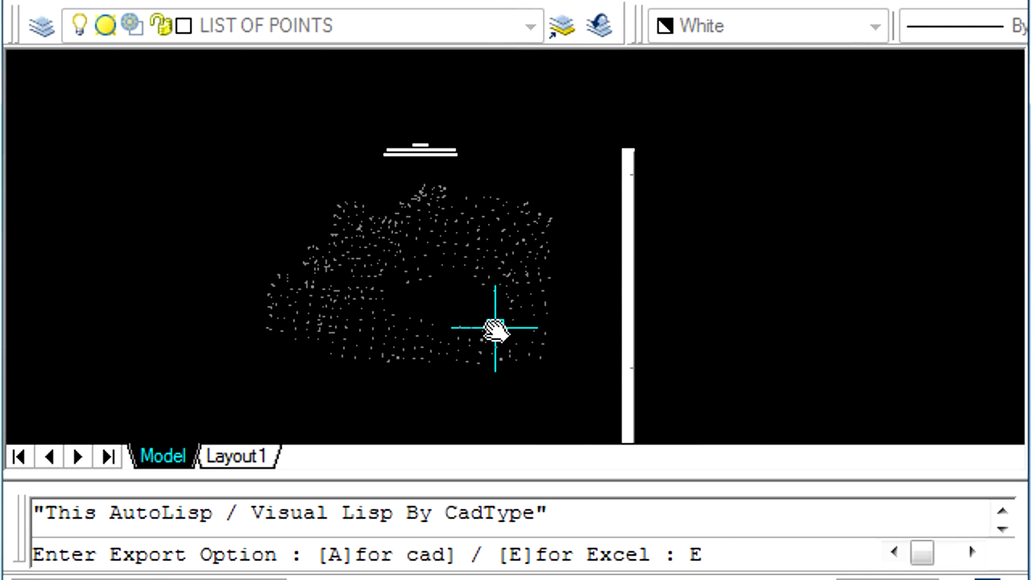
key("Return")
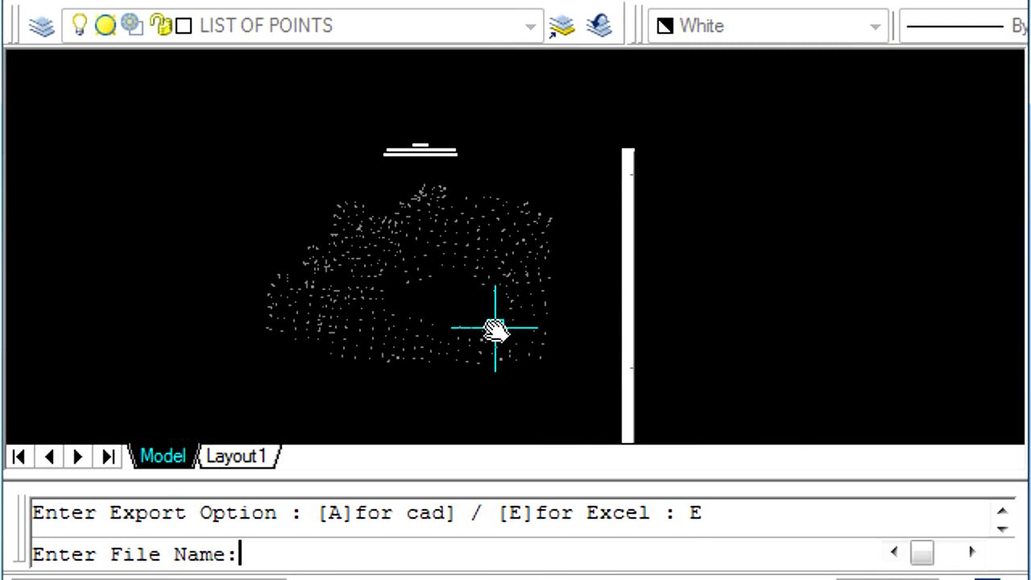
type("COD")
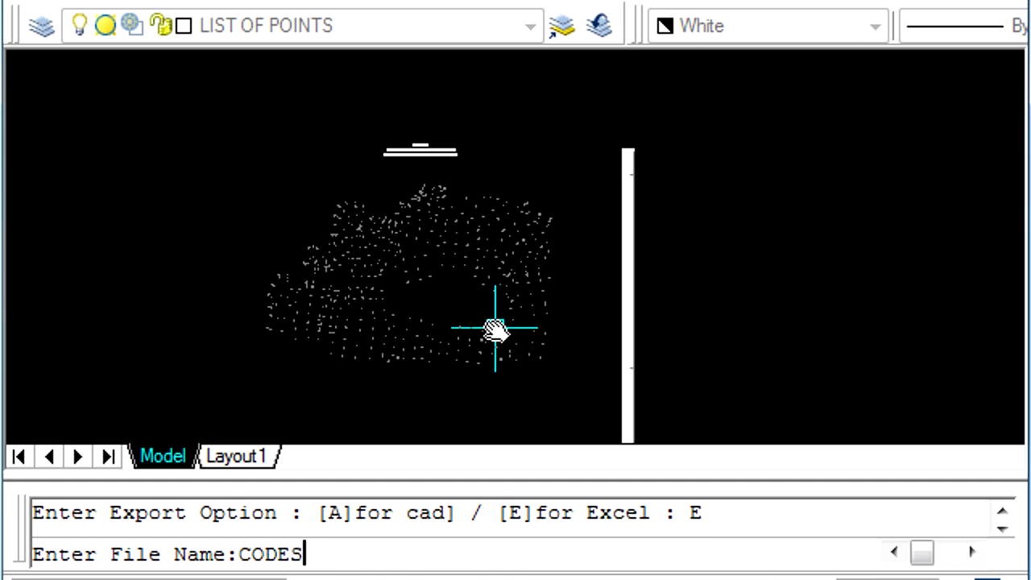
key("Return")
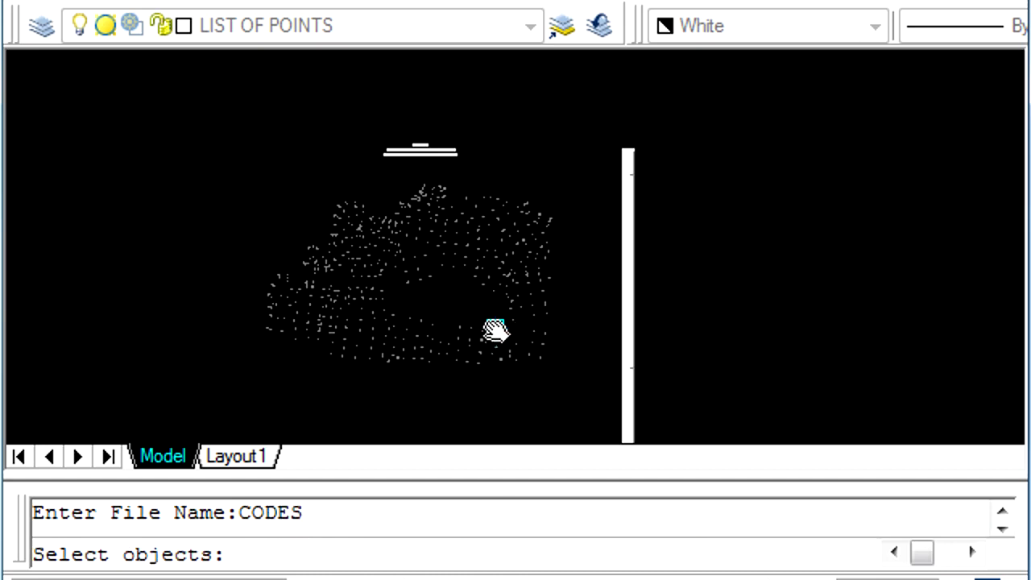
left_click(230, 170)
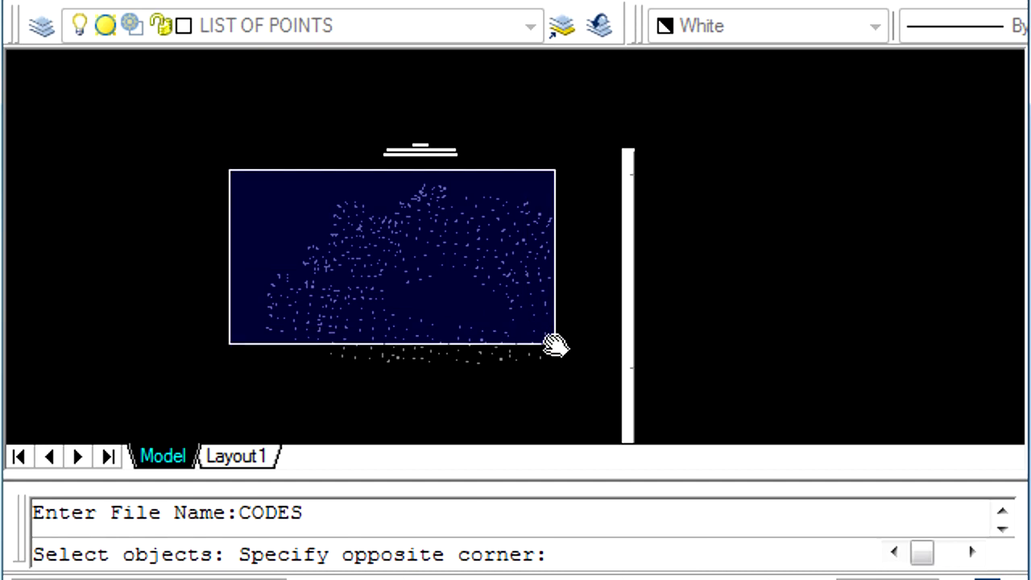
left_click(589, 398)
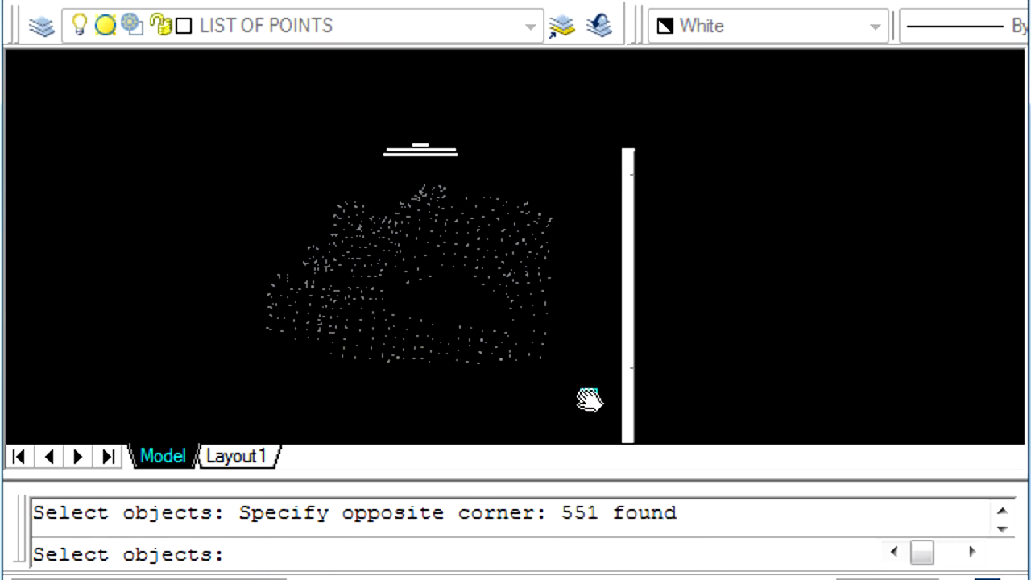
key("Return")
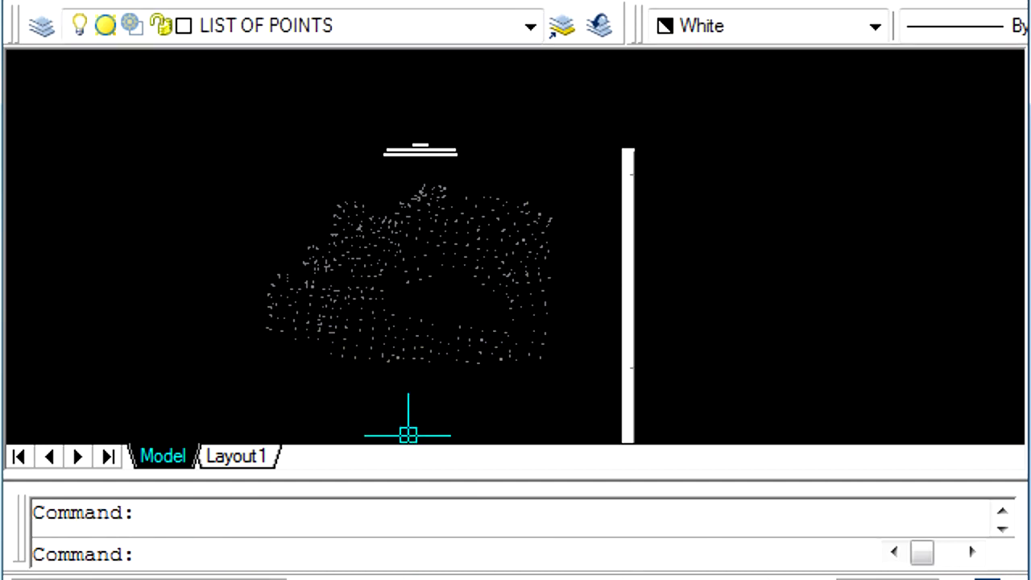
Open CODES.xls from the export folder, accepting the file format warning
key("alt+Tab")
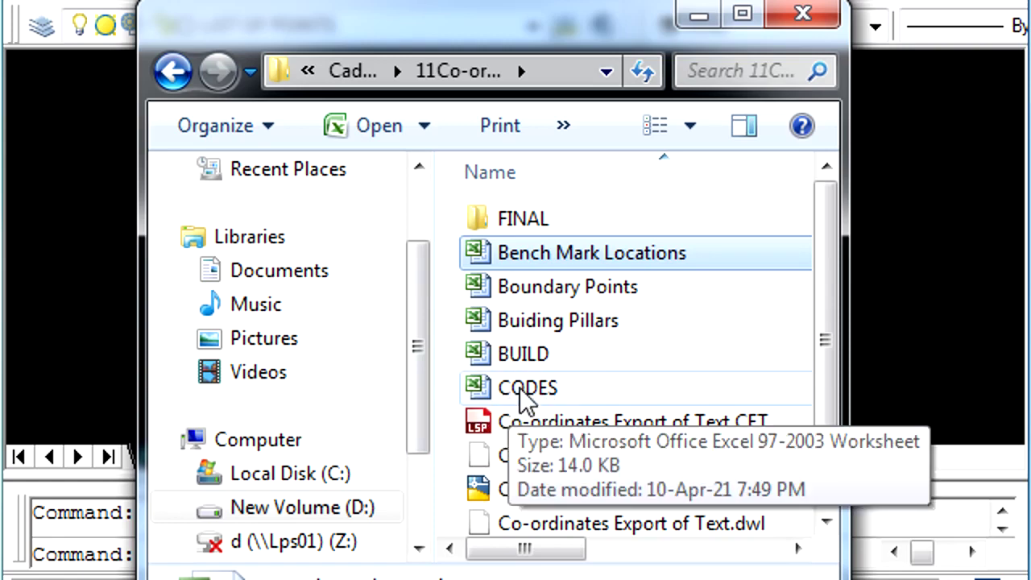
double_click(520, 388)
left_click(419, 172)
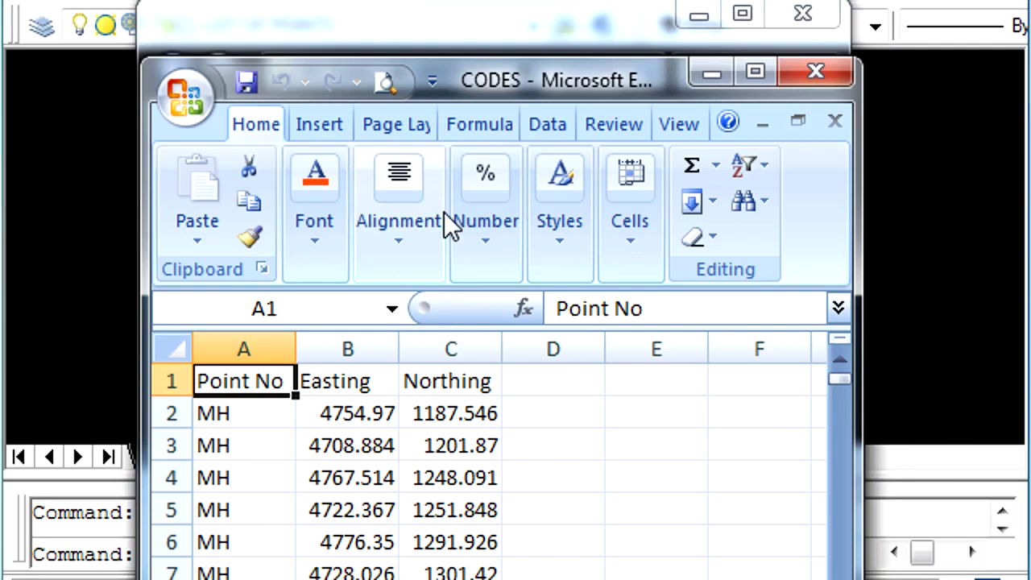
Scroll down to row 552 to confirm all 551 MH points, then close the workbook
scroll(379, 435, "down", 4)
scroll(383, 445, "down", 4)
scroll(383, 445, "down", 4)
scroll(394, 448, "down", 6)
scroll(398, 446, "down", 8)
scroll(405, 444, "down", 8)
scroll(416, 454, "down", 7)
scroll(421, 458, "down", 8)
scroll(421, 458, "down", 7)
scroll(427, 459, "down", 7)
scroll(436, 459, "down", 7)
scroll(437, 460, "down", 8)
scroll(451, 455, "down", 8)
scroll(449, 453, "down", 8)
scroll(447, 449, "down", 7)
scroll(449, 451, "down", 11)
scroll(449, 454, "down", 5)
scroll(444, 454, "down", 9)
scroll(435, 456, "down", 8)
scroll(428, 460, "down", 9)
scroll(428, 460, "down", 9)
scroll(427, 458, "down", 8)
scroll(428, 459, "down", 8)
scroll(428, 460, "down", 8)
scroll(426, 451, "down", 7)
scroll(403, 447, "down", 1)
scroll(378, 441, "up", 3)
scroll(269, 496, "down", 2)
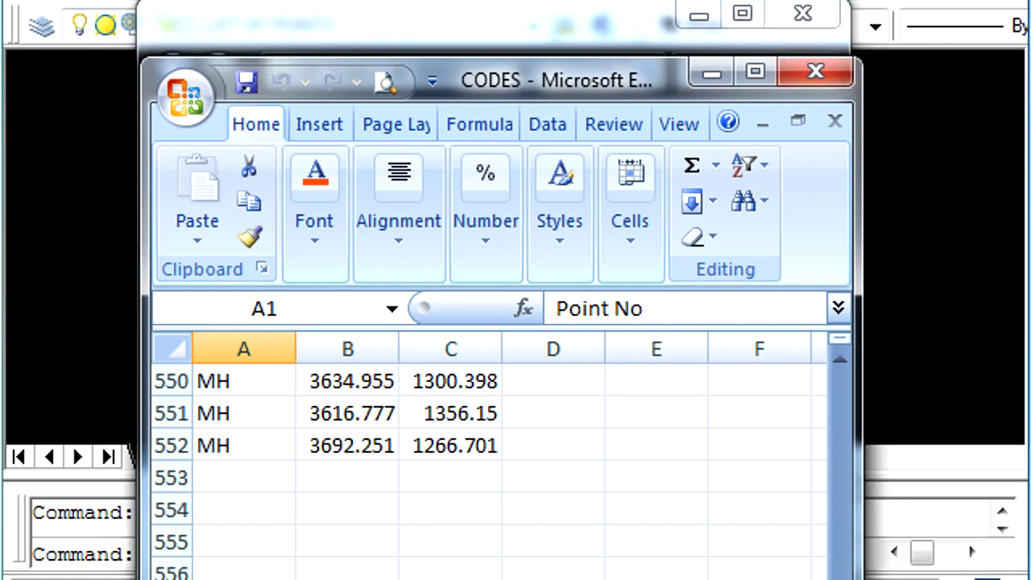
left_click(803, 14)
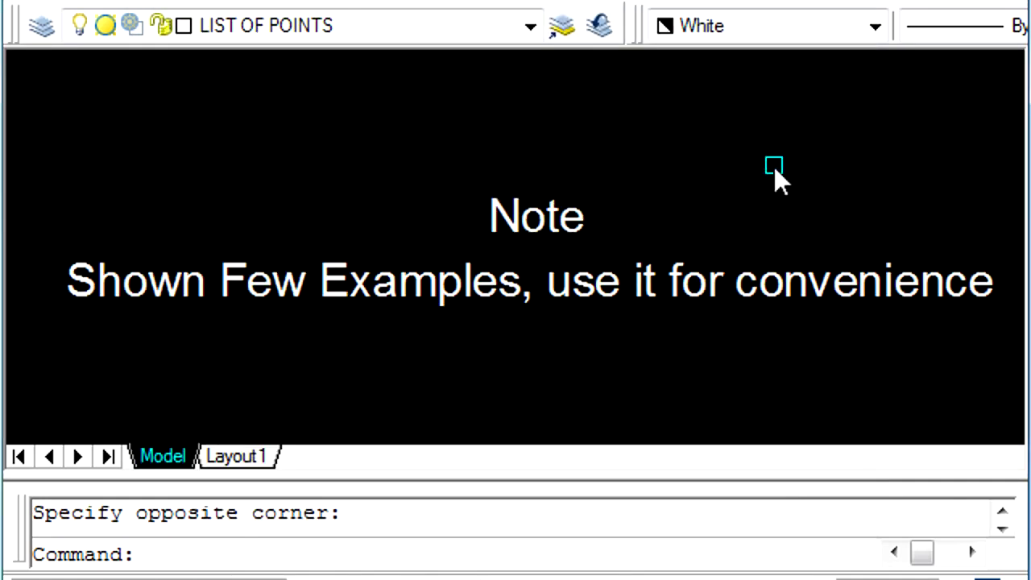